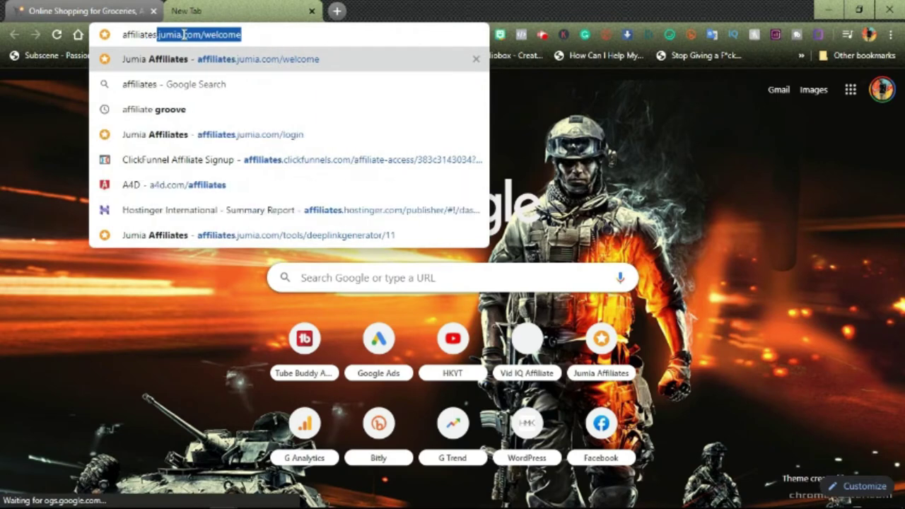
Shorten the suggested address to affiliates.jumia.com and load the Jumia affiliate program site
click(182, 35)
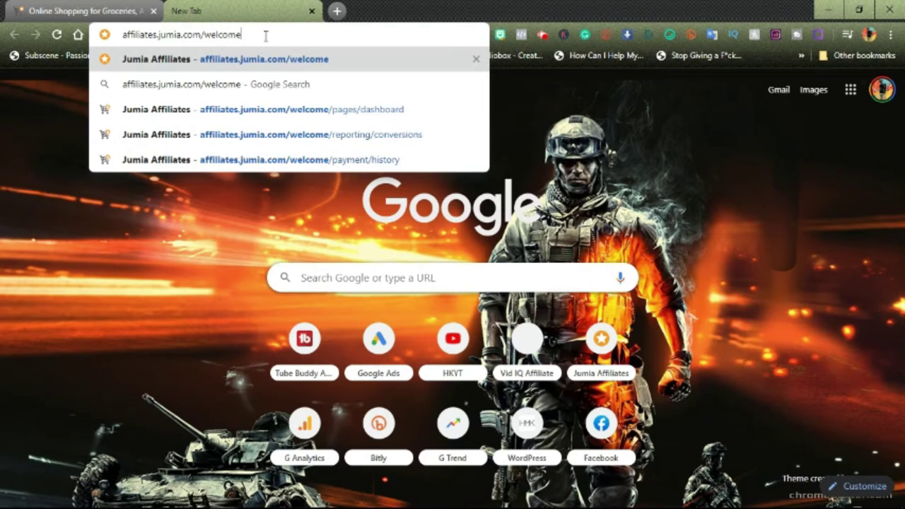
key(BackSpace)
key(BackSpace)
key(BackSpace)
key(BackSpace)
key(BackSpace)
key(BackSpace)
key(BackSpace)
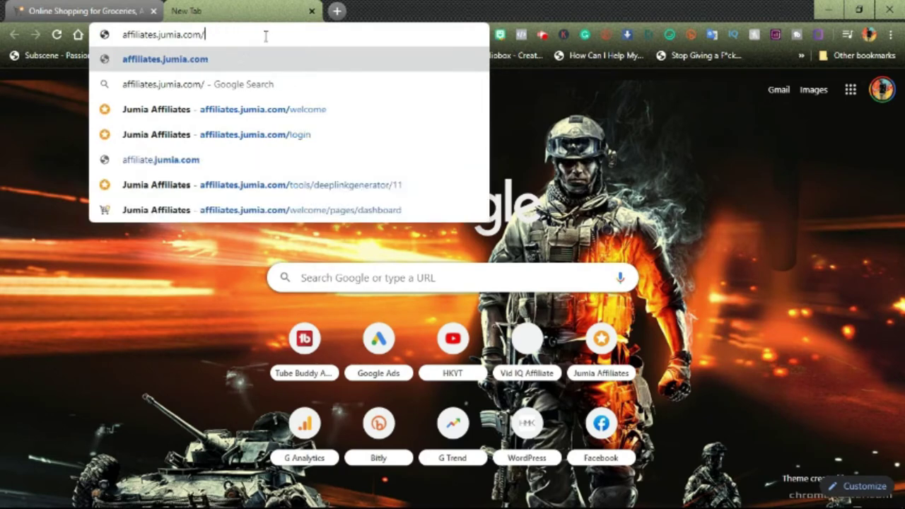
key(Return)
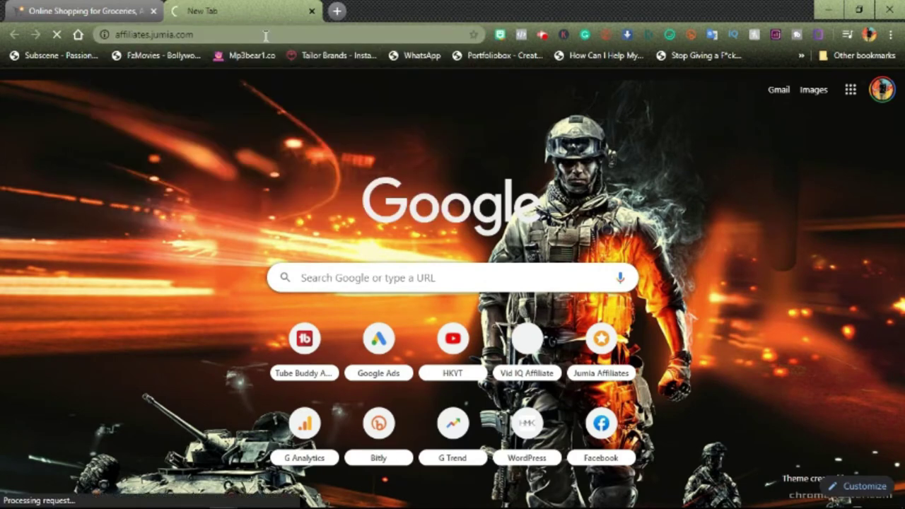
Load bitly.com in a separate new tab
key(ctrl+t)
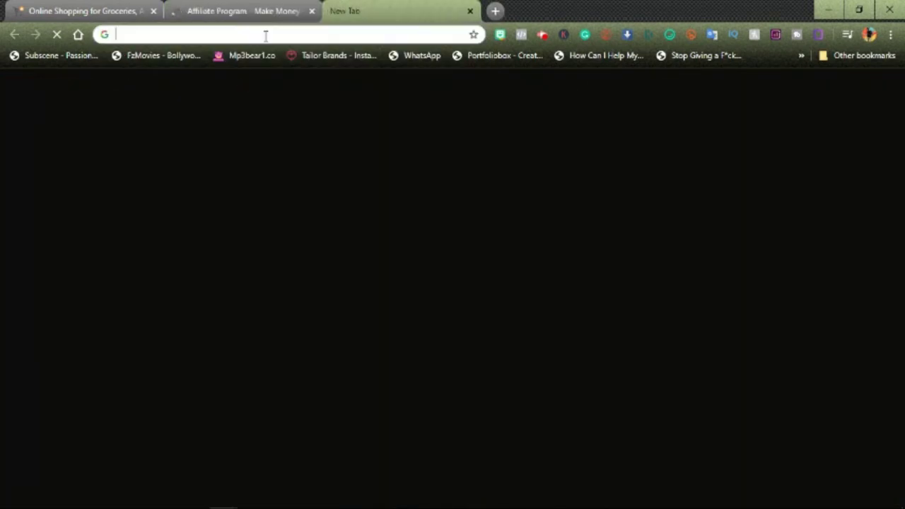
text(b)
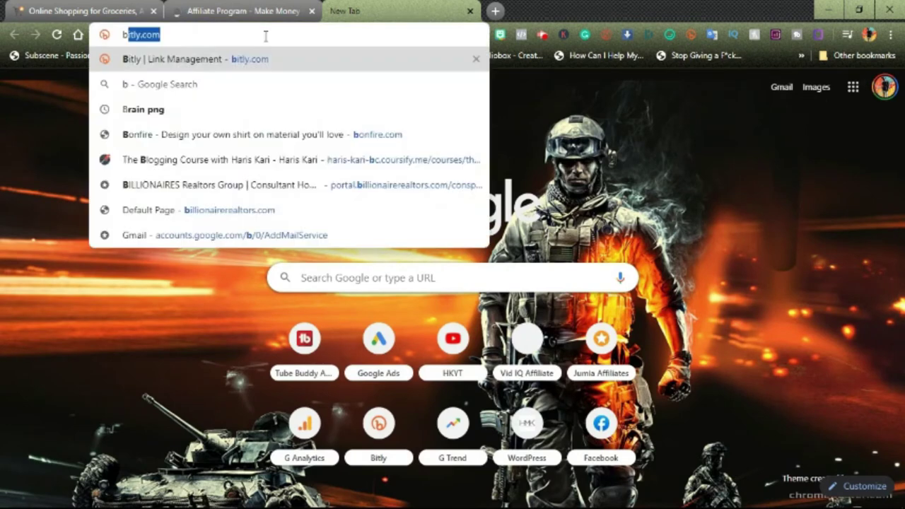
text(itly.com)
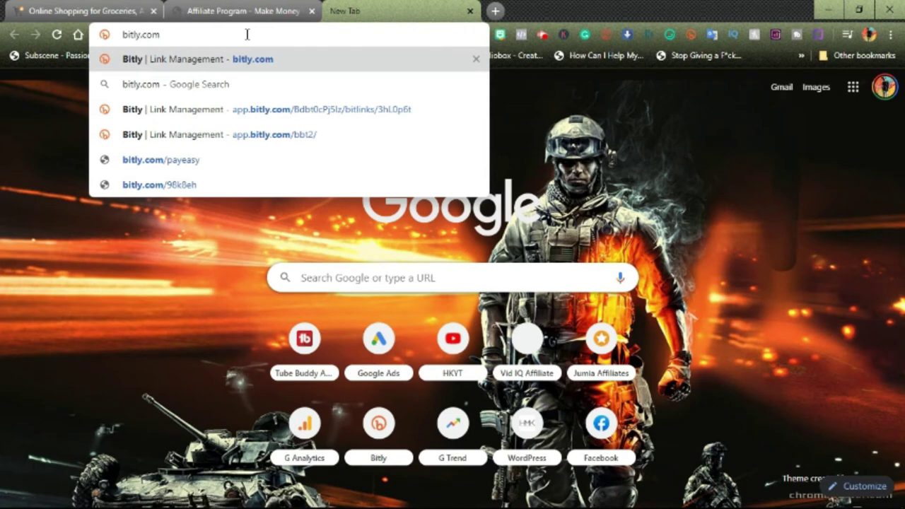
key(Return)
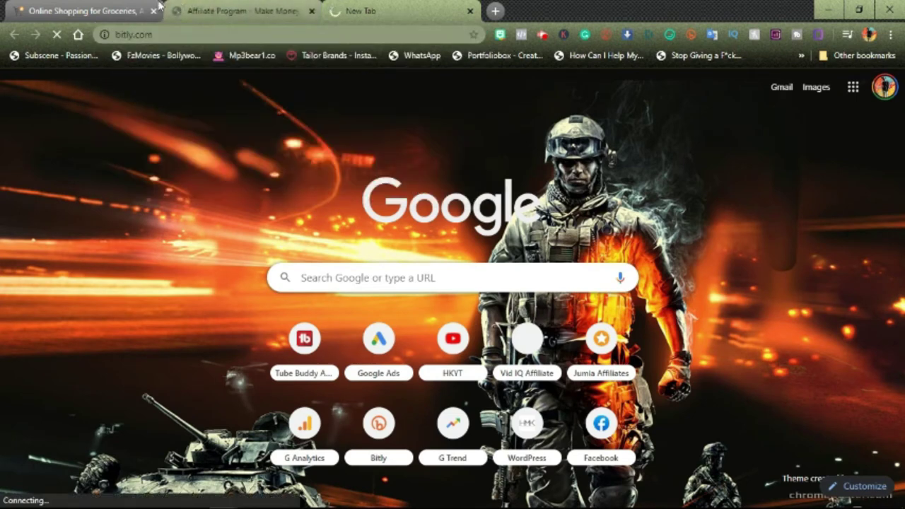
Open the registration form on the Jumia affiliate site and go through its name, e-mail, mobile number, country and website fields
click(241, 11)
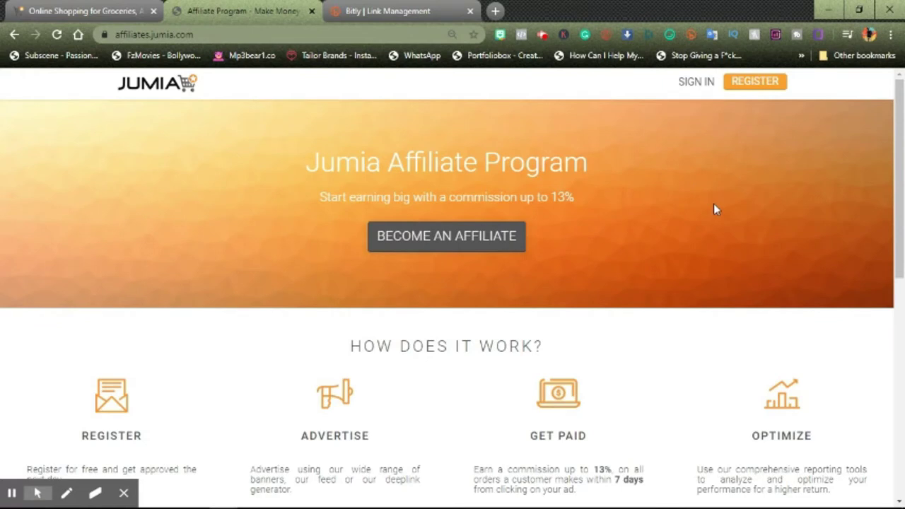
click(757, 94)
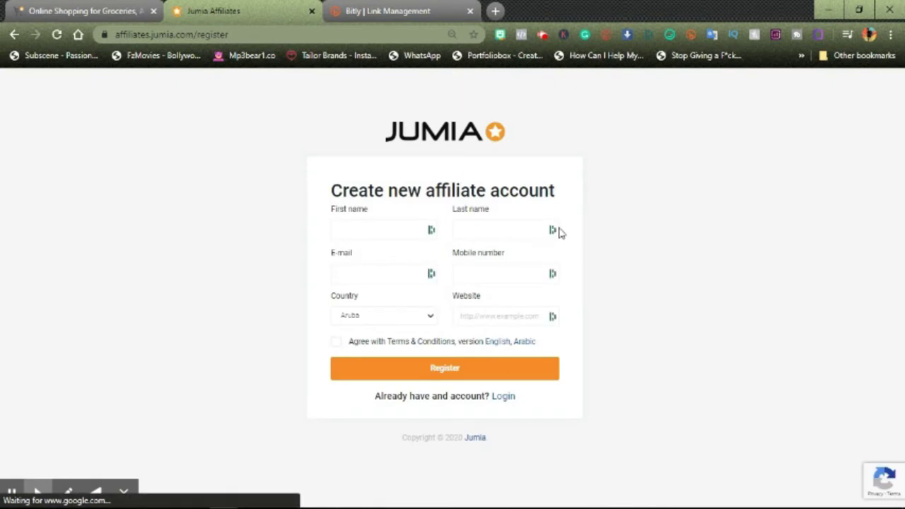
click(363, 210)
click(481, 213)
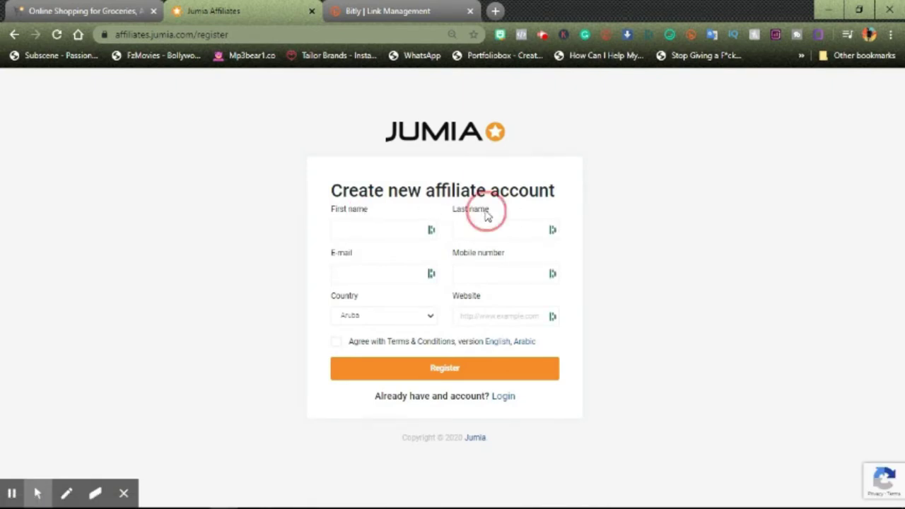
click(354, 254)
click(492, 252)
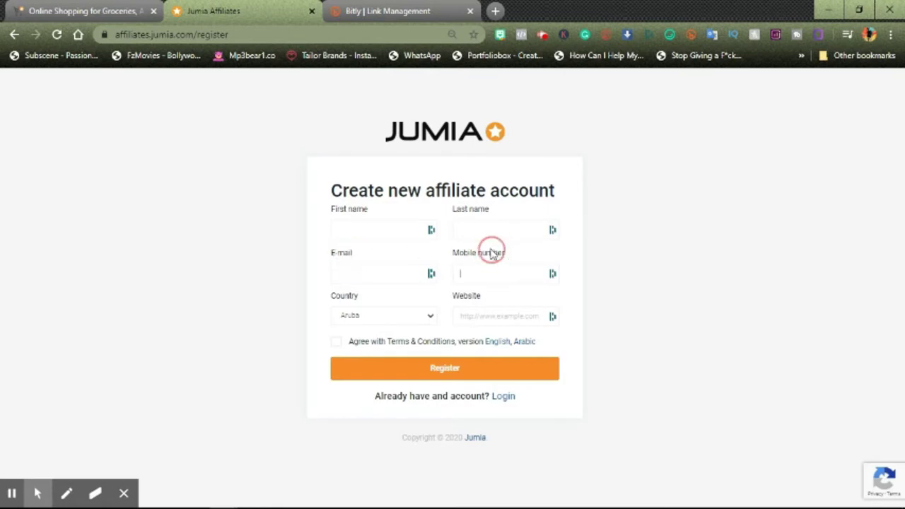
click(385, 303)
click(492, 316)
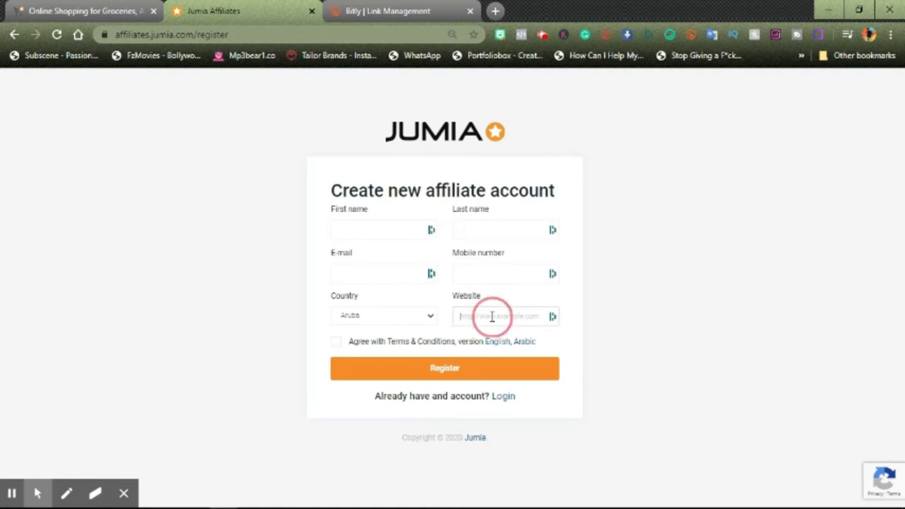
click(603, 302)
click(505, 314)
key(ctrl+a)
key(Delete)
click(573, 314)
click(515, 317)
click(577, 306)
Go from the registration form to the login form and sign in to Jumia Affiliates with the prefilled credentials
click(503, 397)
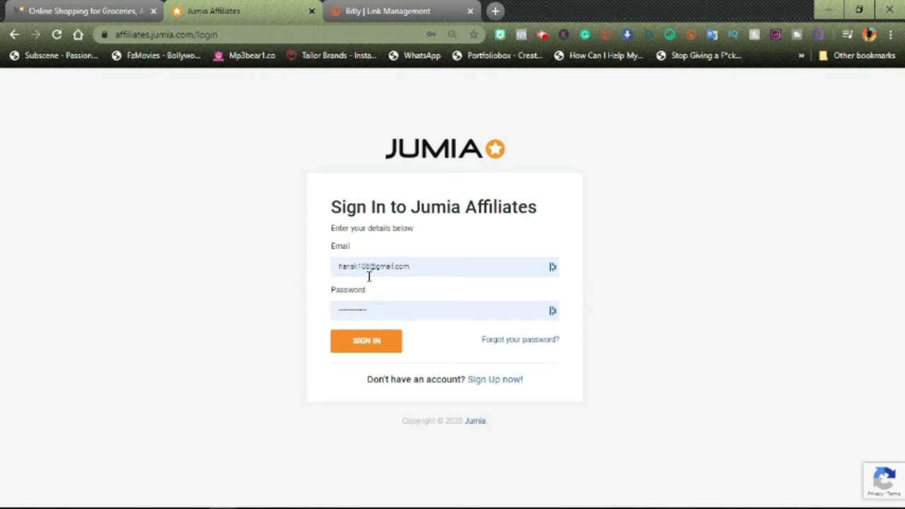
click(381, 354)
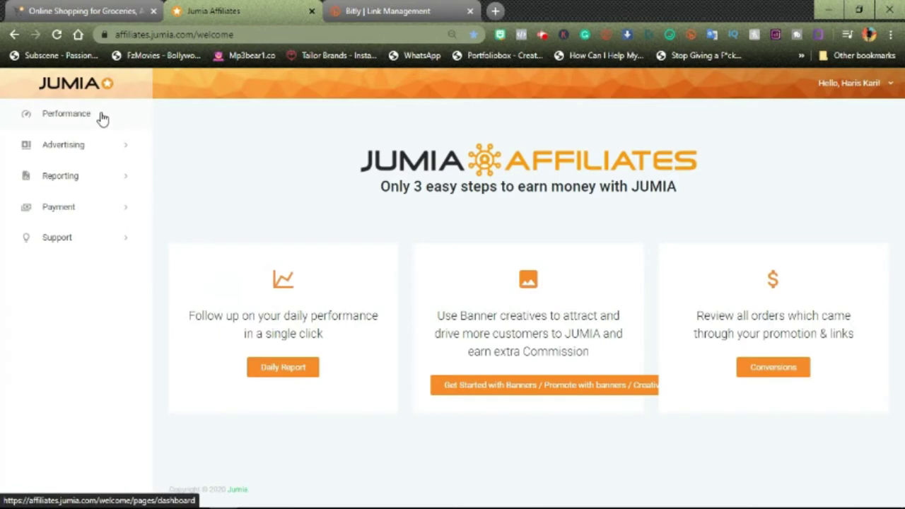
View the Frequently Asked Questions page in the affiliate support section
click(113, 243)
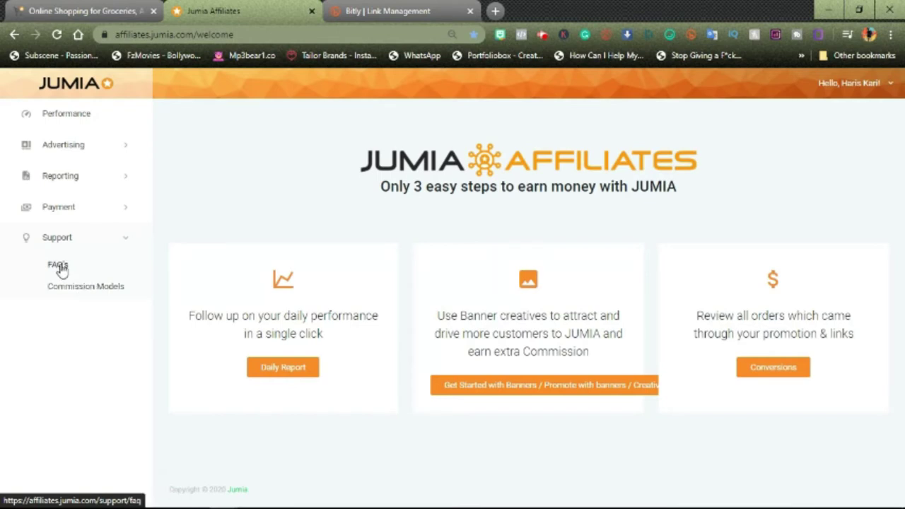
click(60, 266)
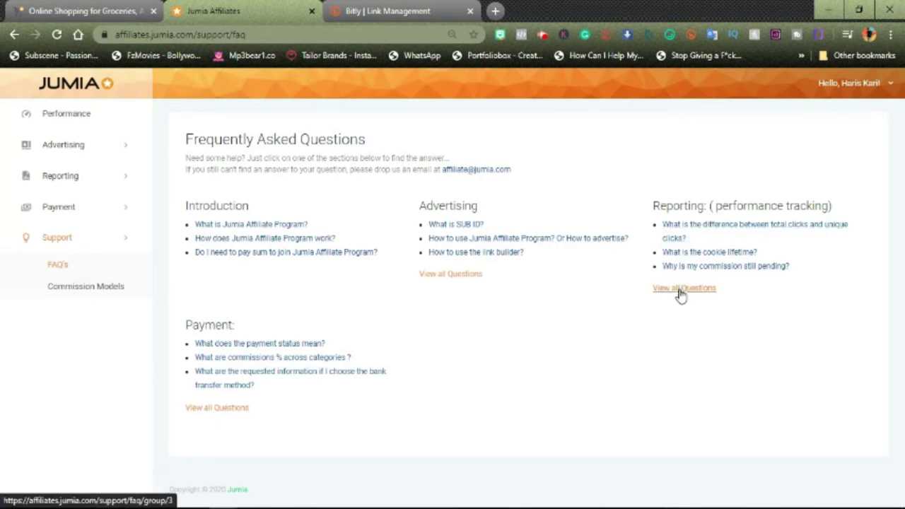
Display the commission model for Jumia Nigeria, examine the rates of all product categories, and collapse the Support section
click(92, 290)
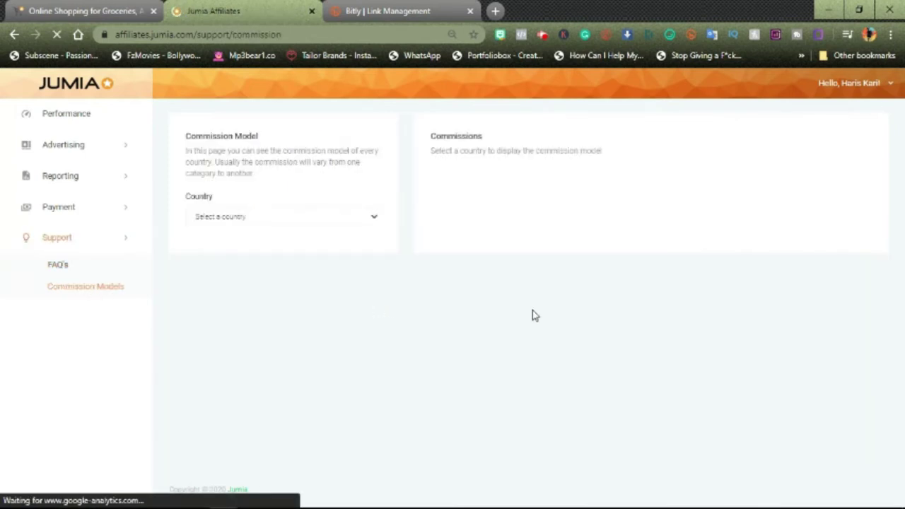
click(374, 220)
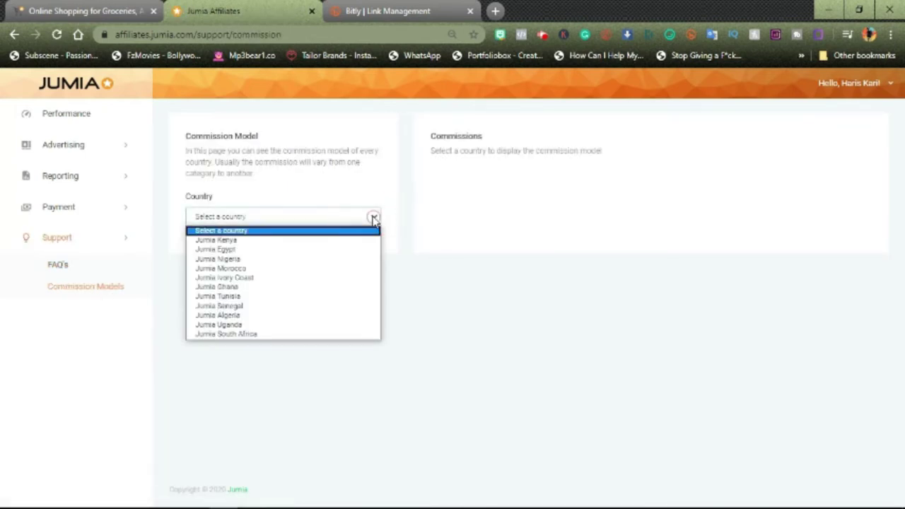
click(245, 260)
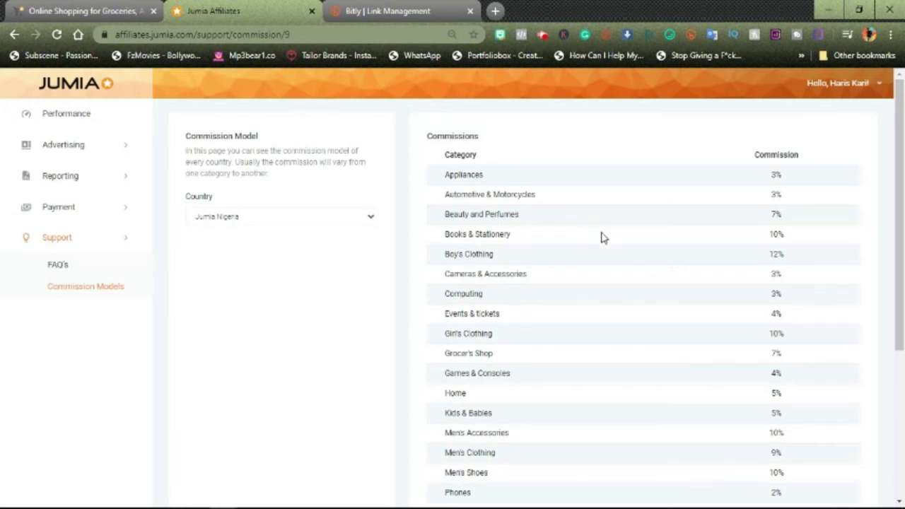
scroll(602, 237, down, 3)
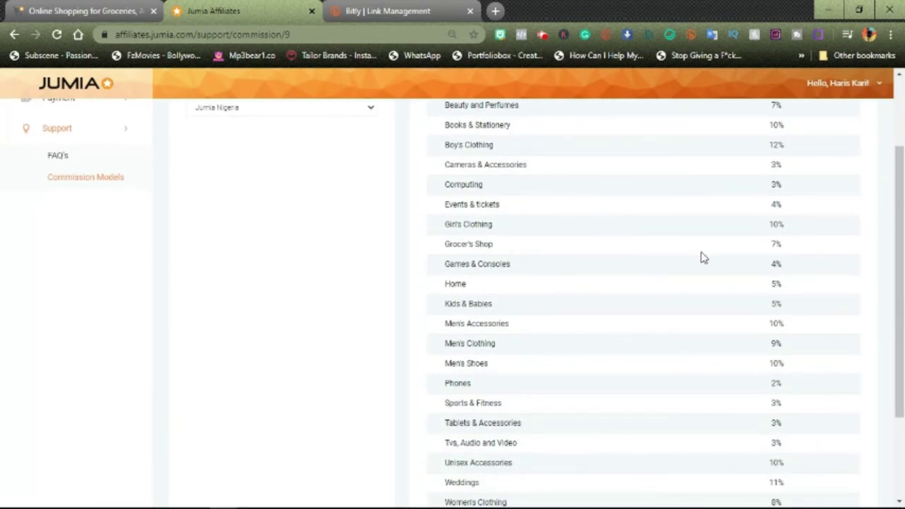
scroll(704, 258, down, 3)
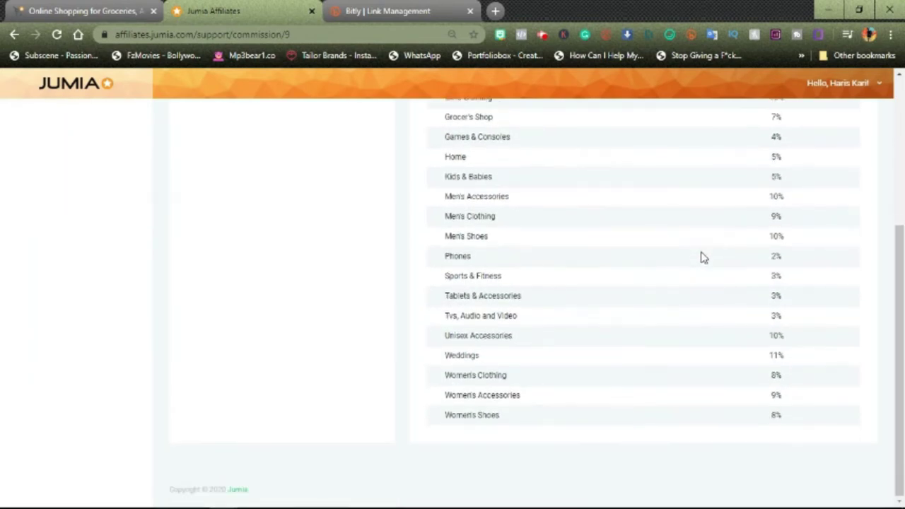
scroll(704, 258, up, 2)
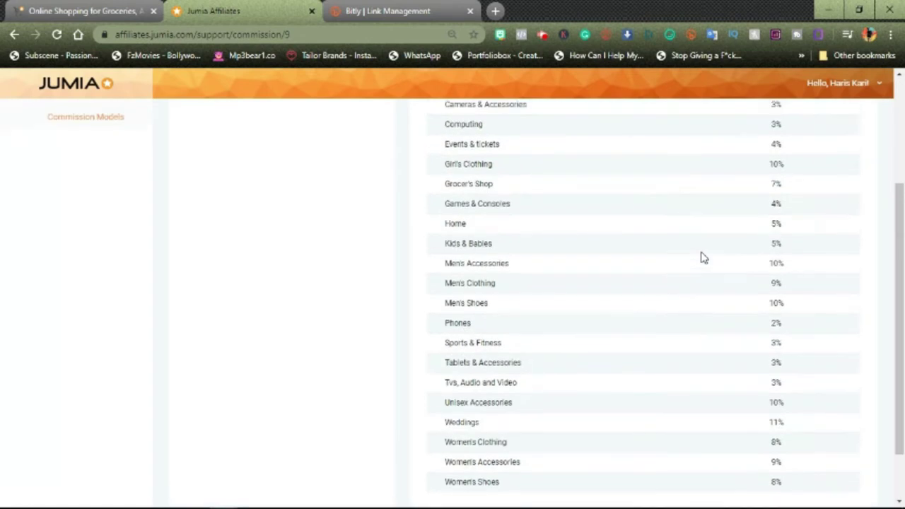
scroll(704, 258, up, 2)
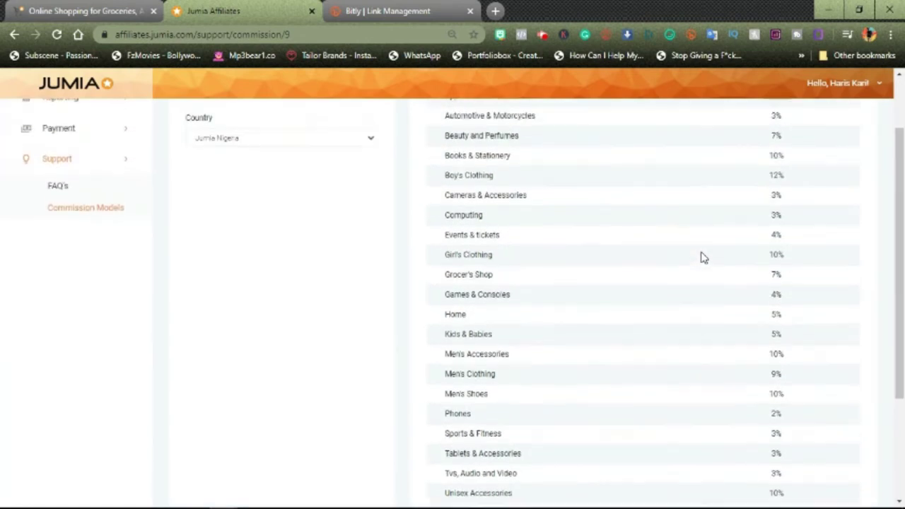
scroll(704, 259, up, 1)
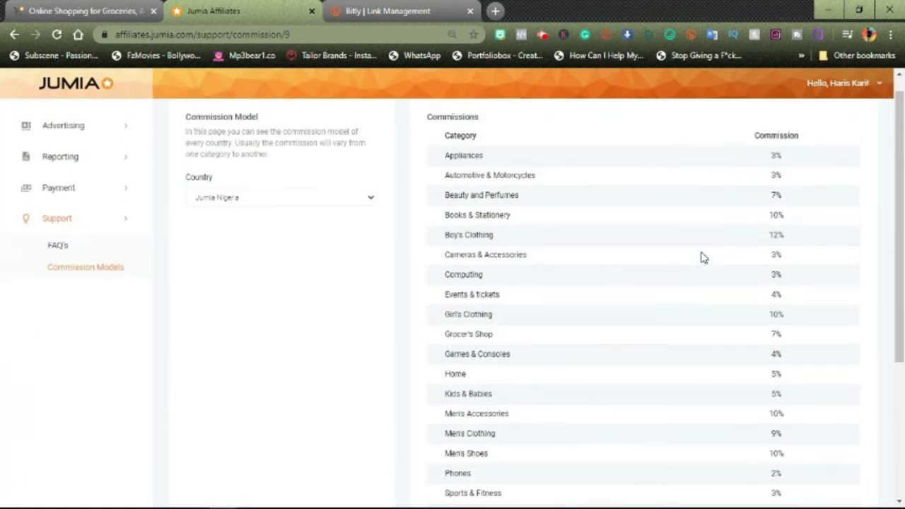
scroll(704, 259, down, 2)
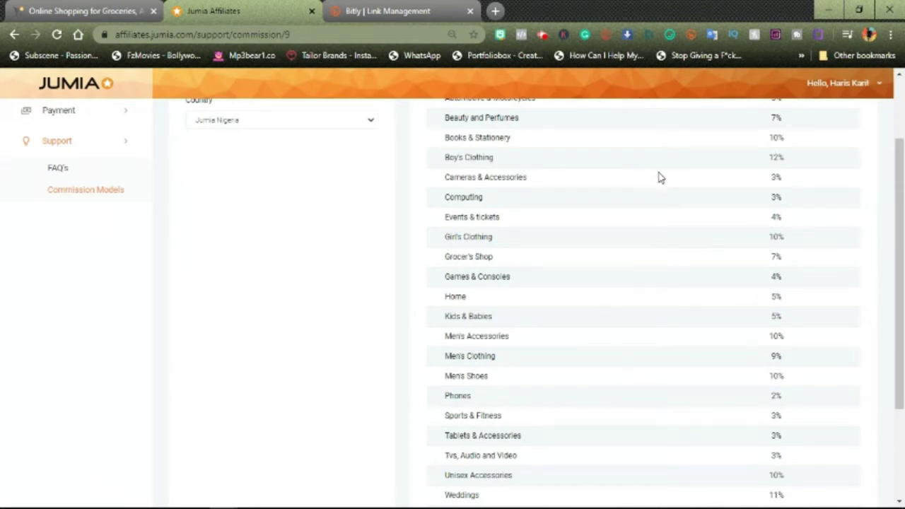
scroll(742, 268, down, 1)
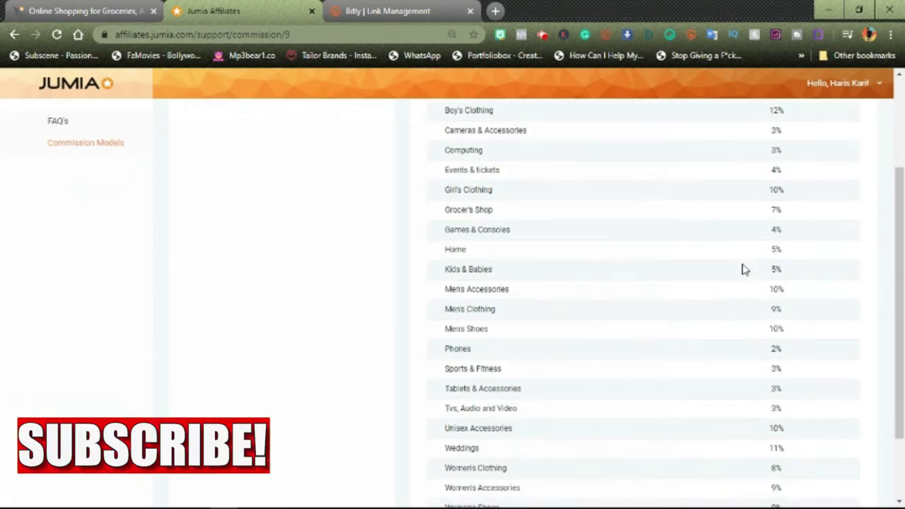
scroll(743, 269, up, 2)
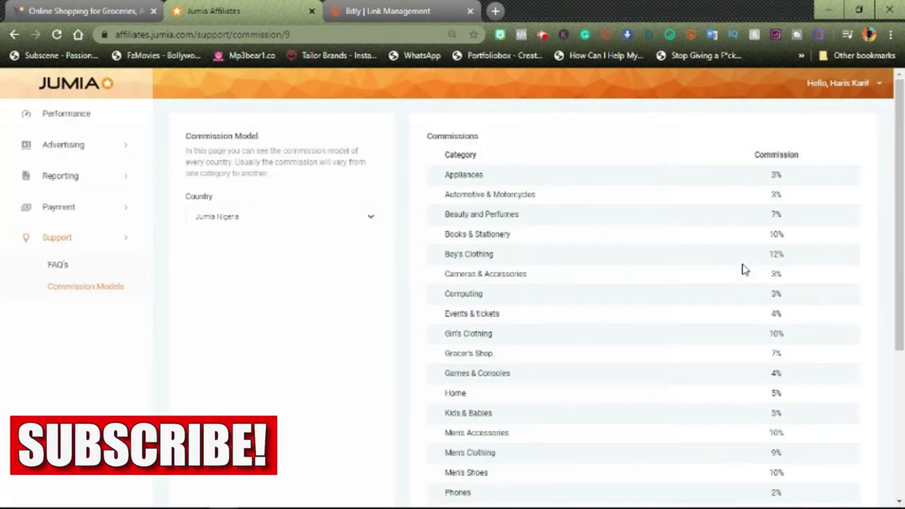
click(135, 235)
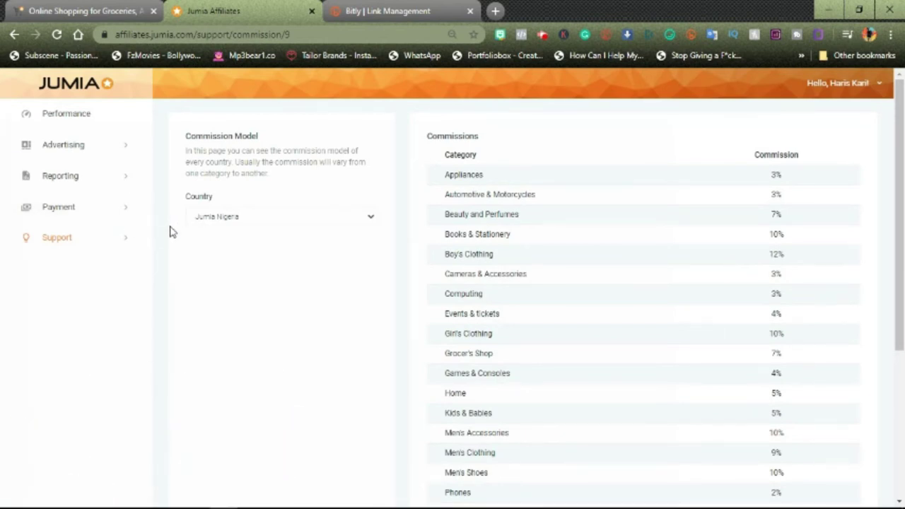
Review the Payment Information form and its payment method choices, and open the Payment History page
click(125, 210)
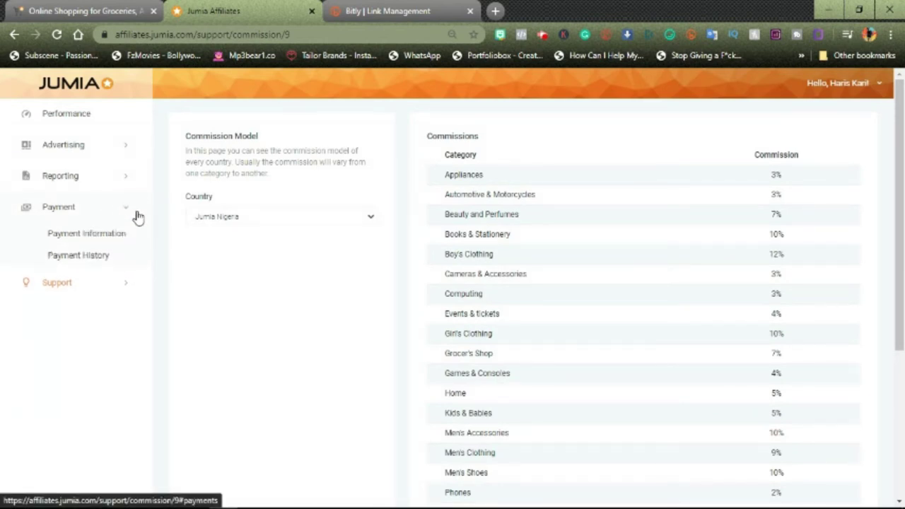
click(112, 236)
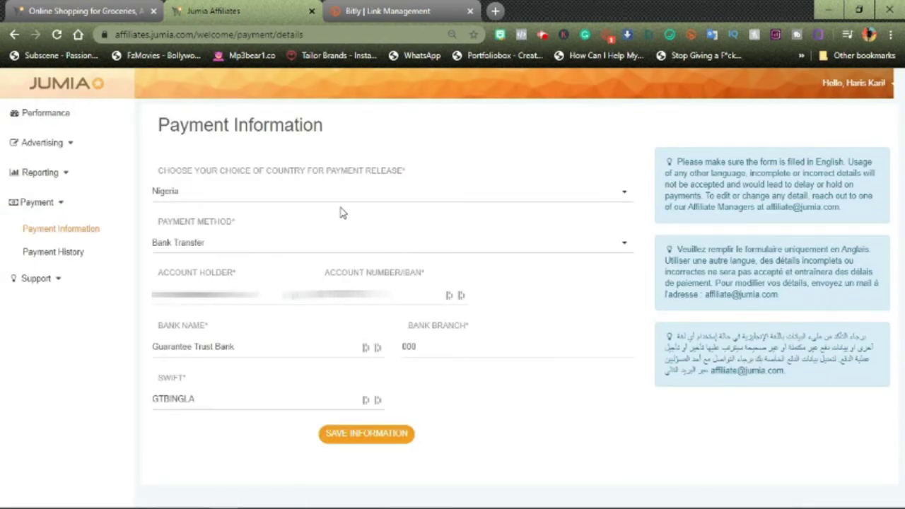
click(257, 243)
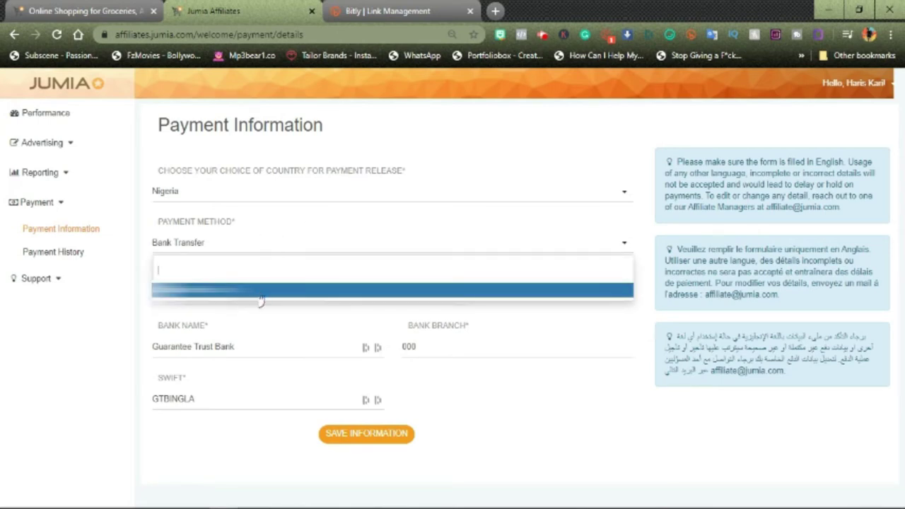
click(291, 245)
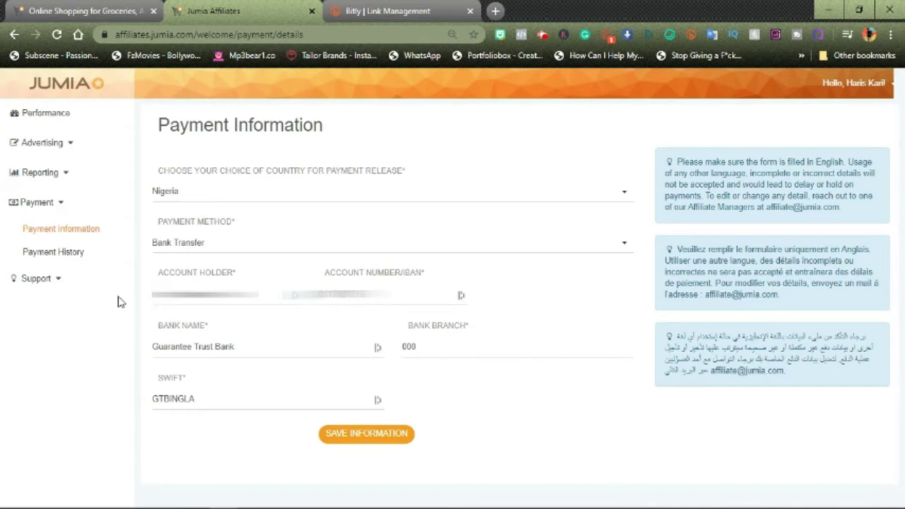
click(80, 257)
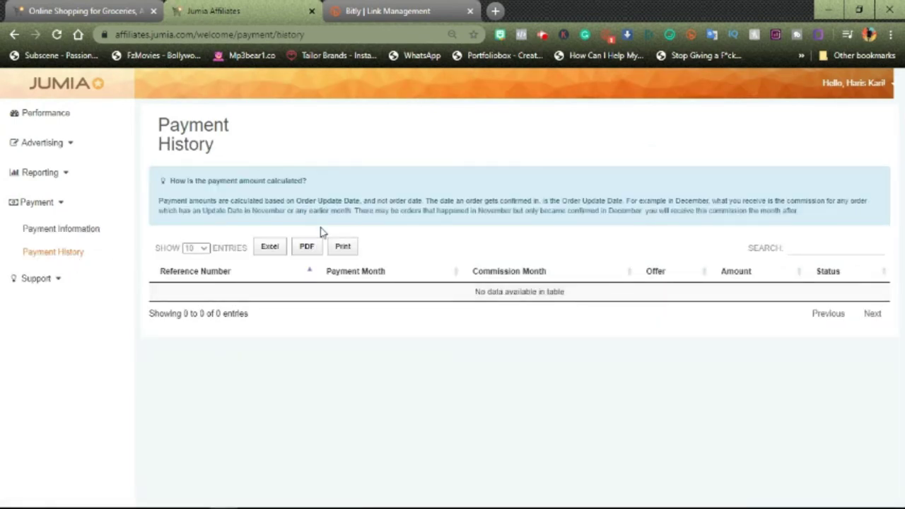
Open the Daily Summary report in the reporting section and examine its results table and country filter choices
click(66, 205)
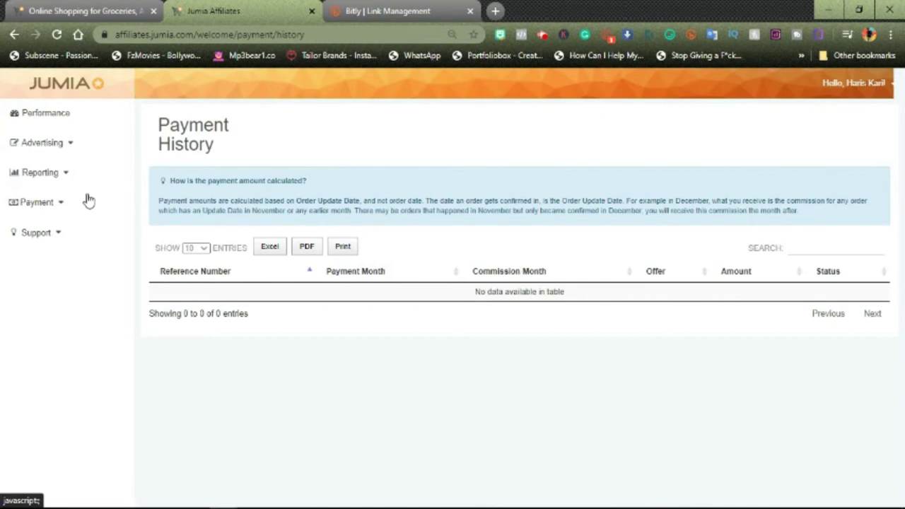
click(65, 174)
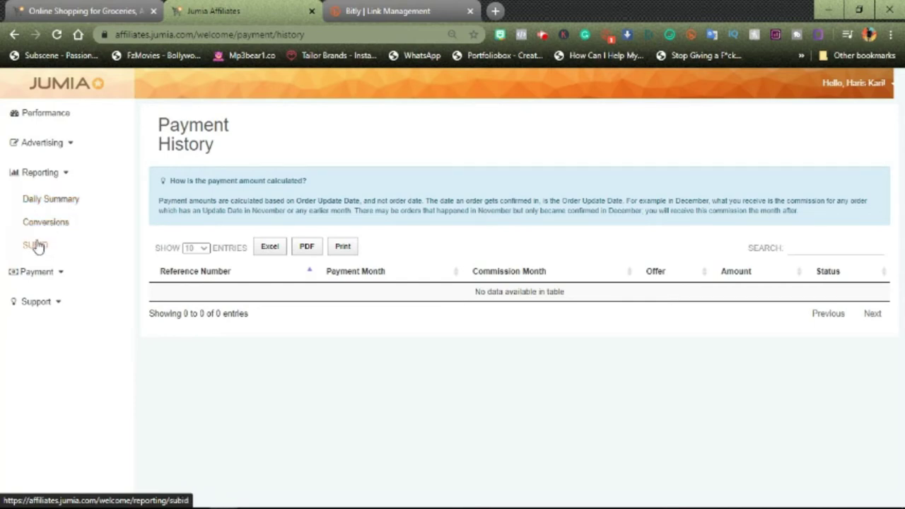
click(51, 199)
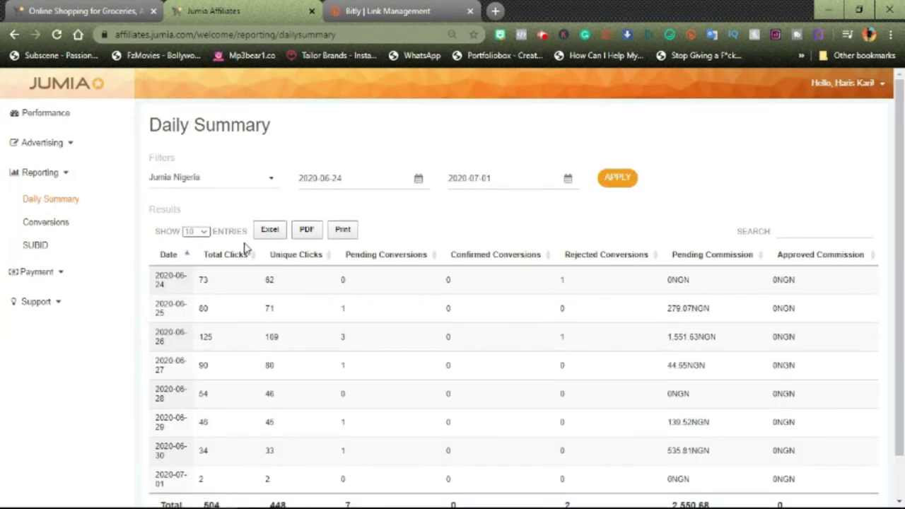
scroll(245, 247, down, 1)
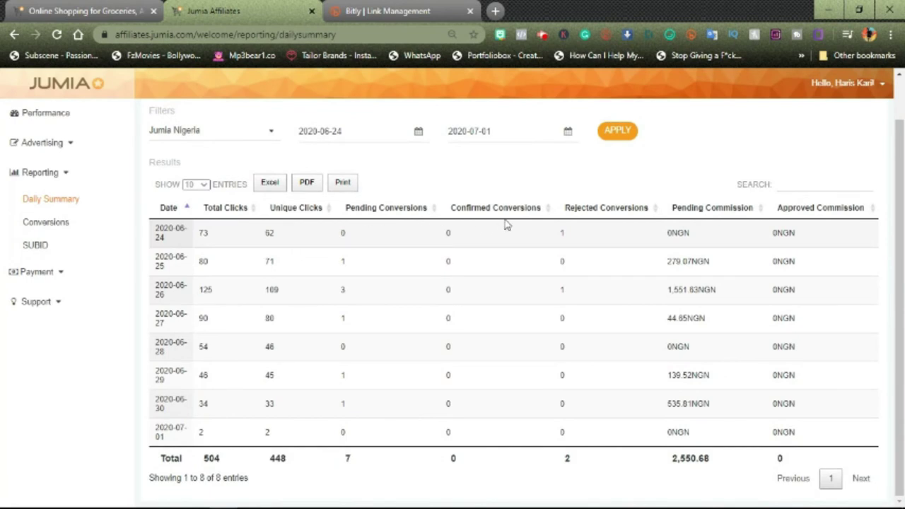
scroll(557, 222, up, 1)
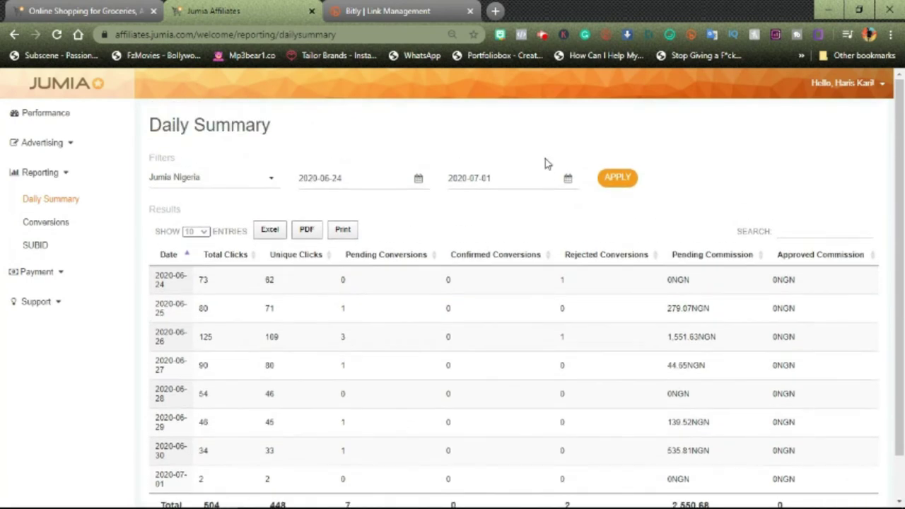
click(273, 182)
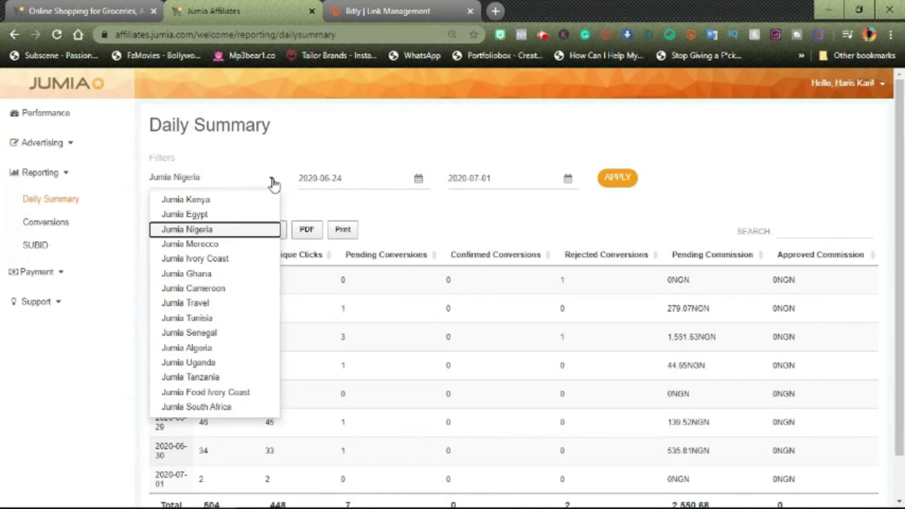
click(271, 148)
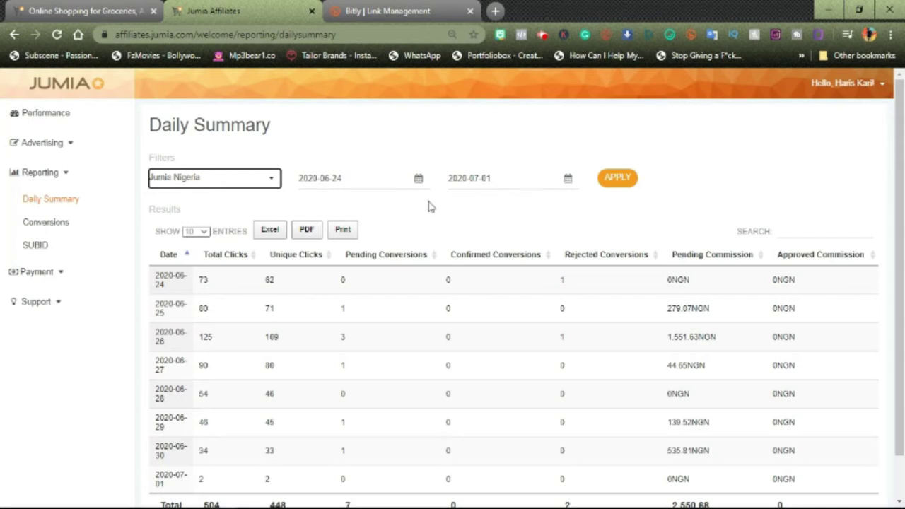
Filter the Daily Summary report to start from 2020-06-01 and review the daily results
click(417, 180)
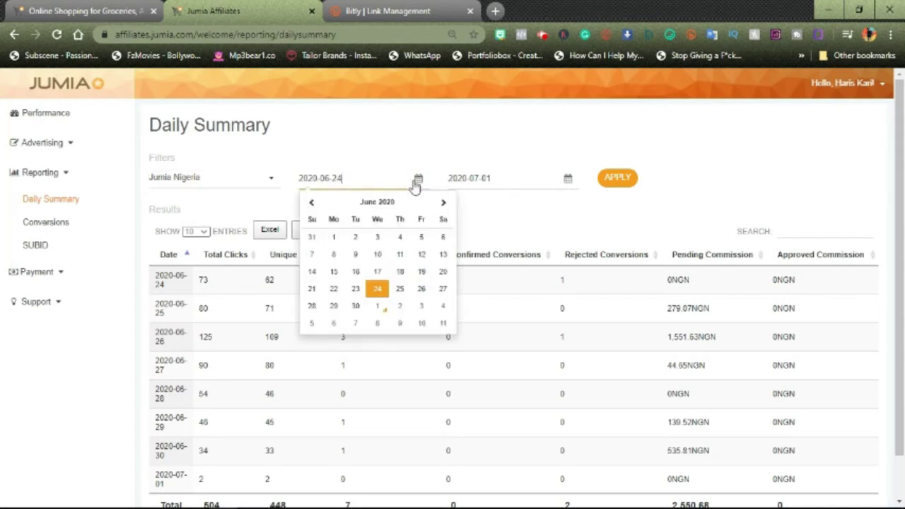
click(333, 238)
click(612, 180)
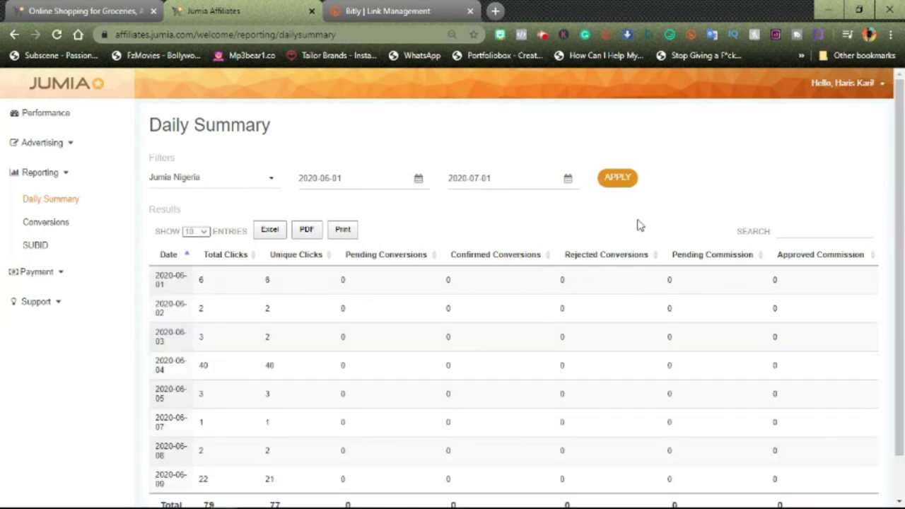
scroll(639, 225, down, 1)
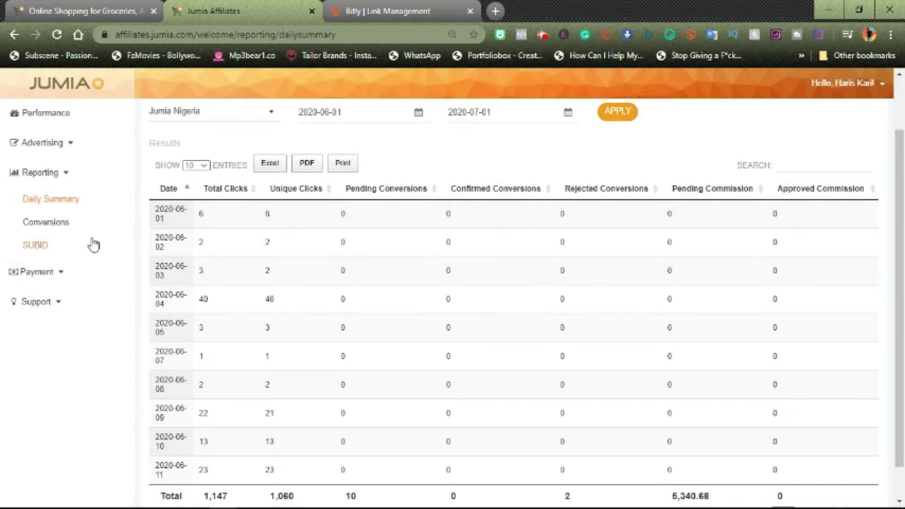
View the Conversions report, and filter the SUBID report to start from 2020-06-01
click(64, 227)
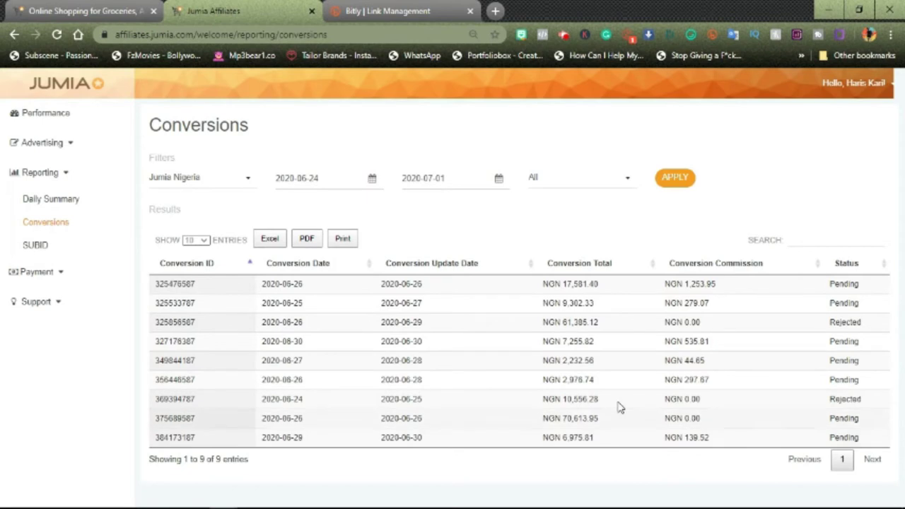
click(40, 245)
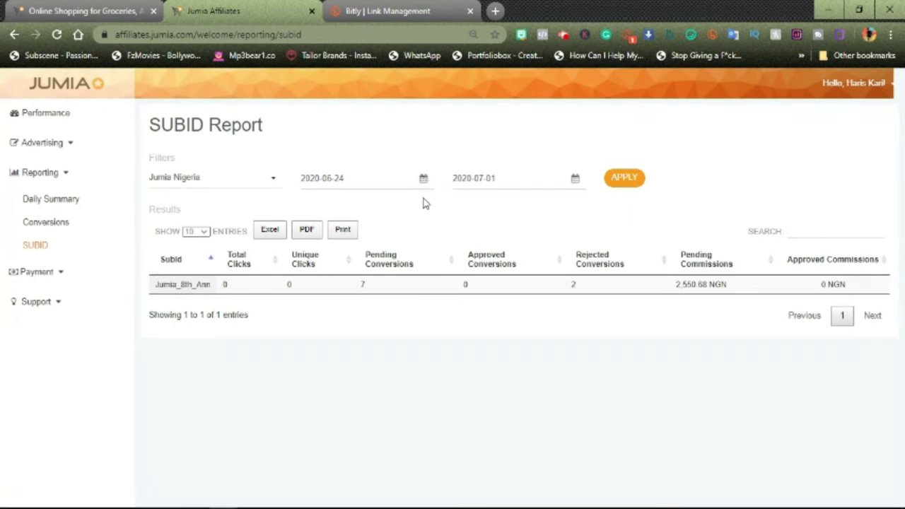
click(424, 180)
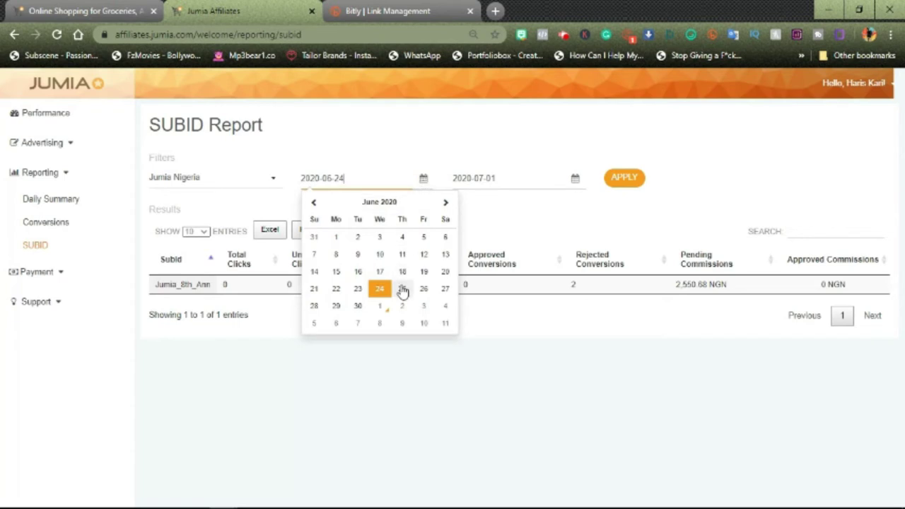
click(337, 239)
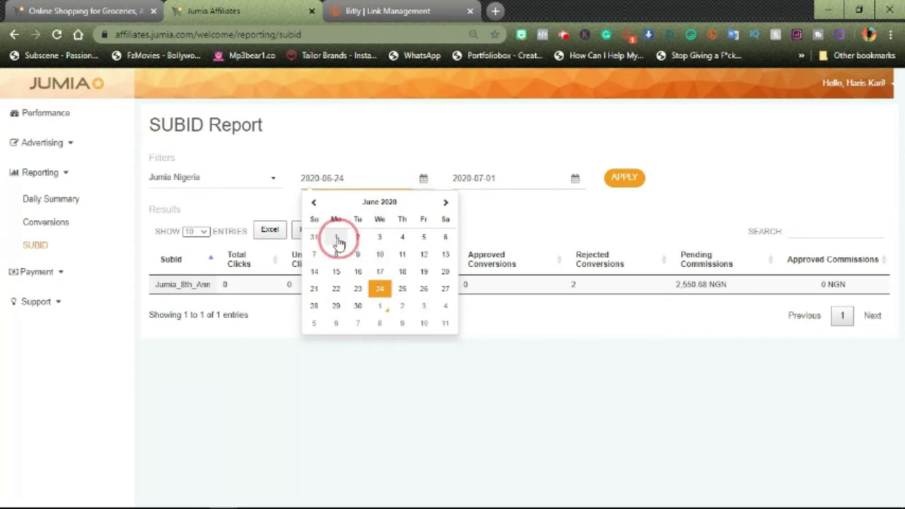
click(627, 185)
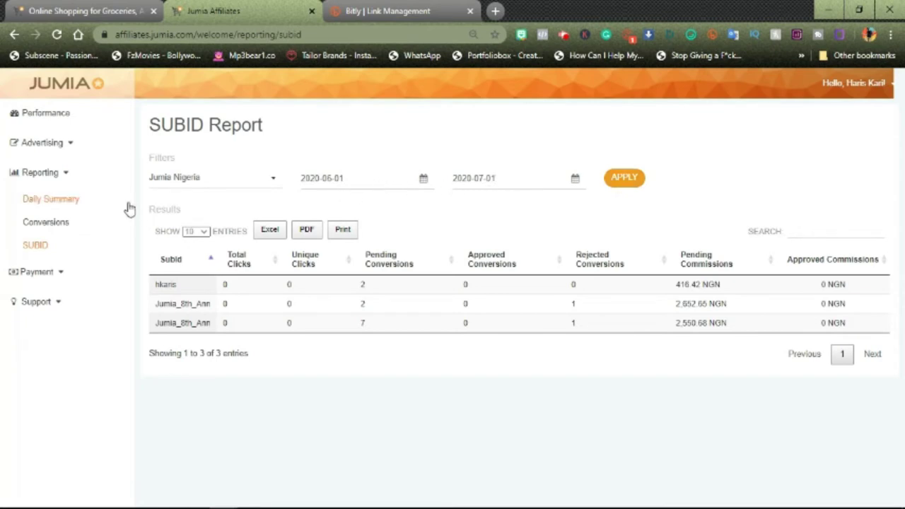
click(66, 177)
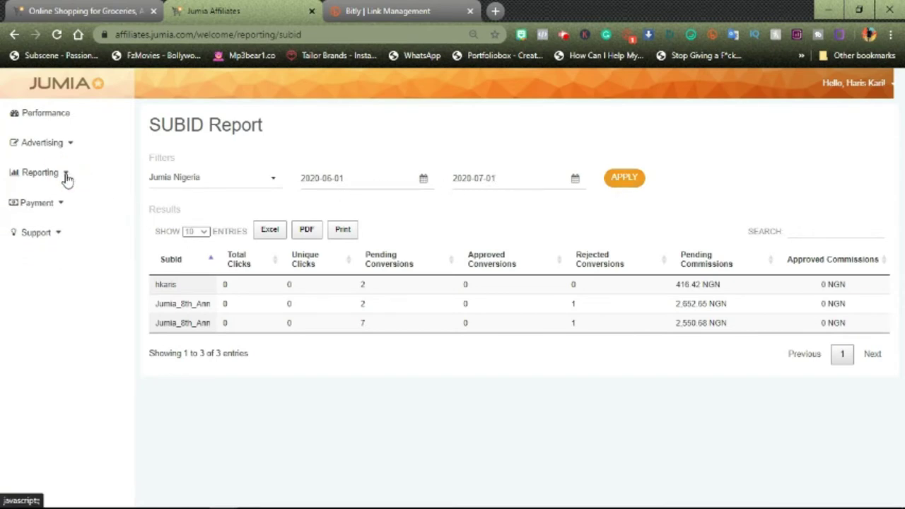
Generate a mobile app affiliate link for Jumia Nigeria with Jumia App Home Page as the target screen, and copy it
click(70, 145)
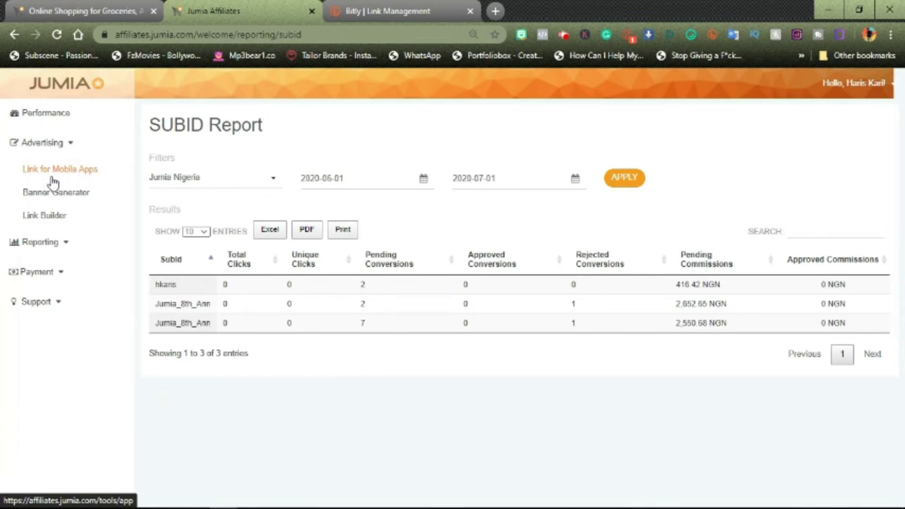
click(87, 171)
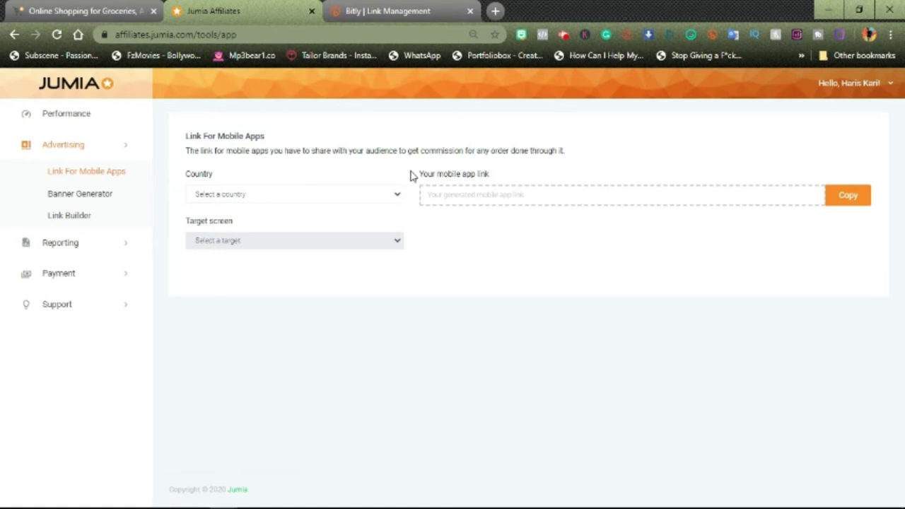
click(399, 196)
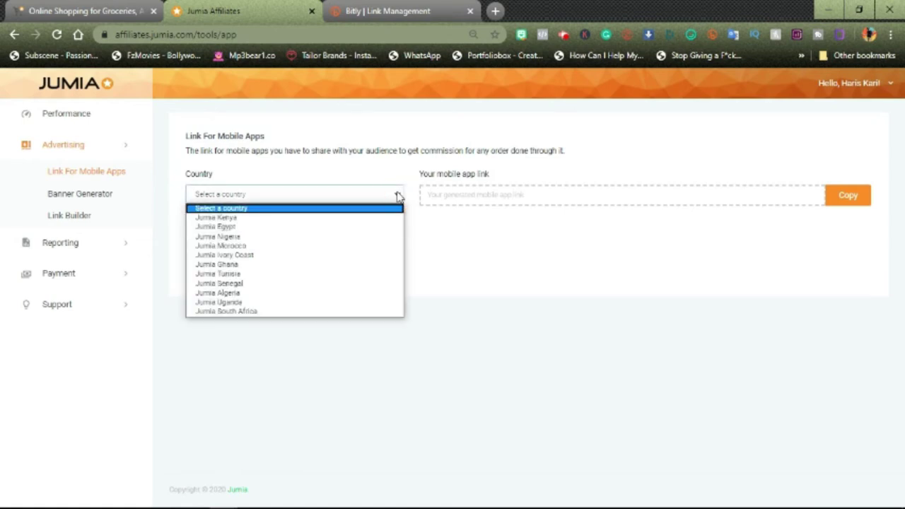
click(316, 237)
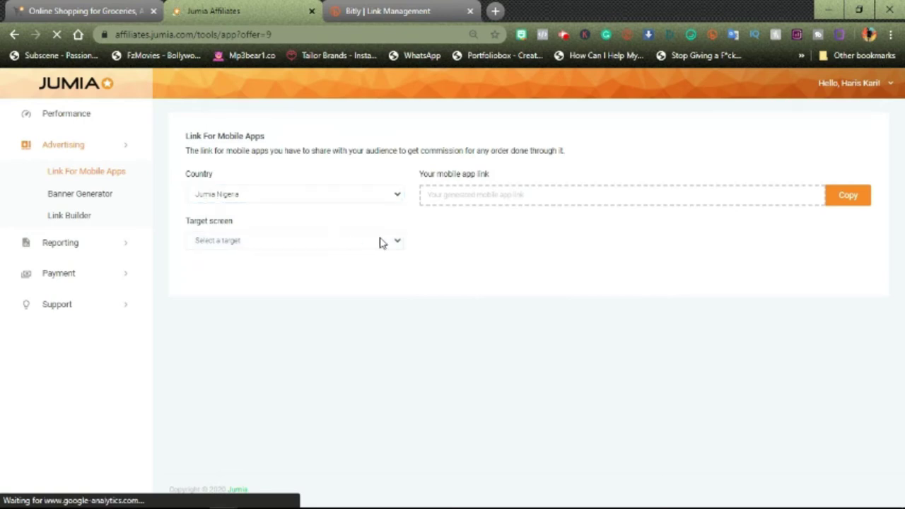
click(400, 243)
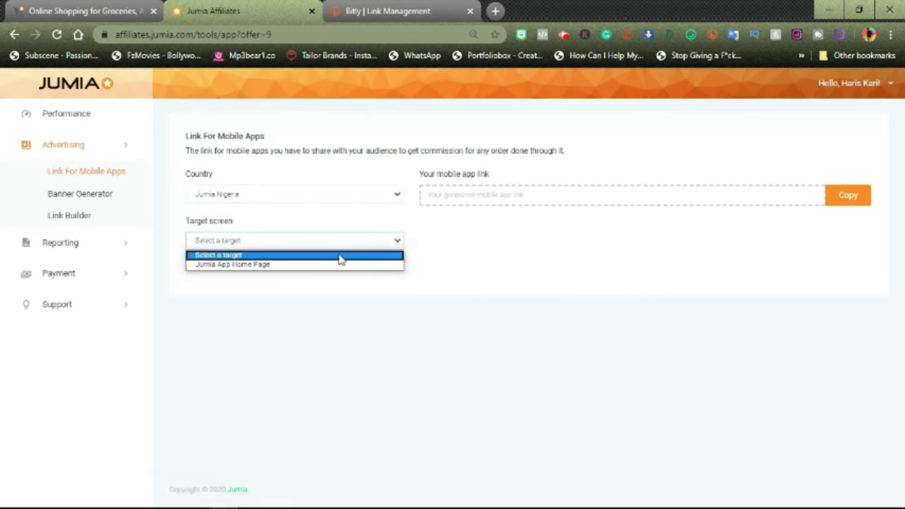
click(303, 265)
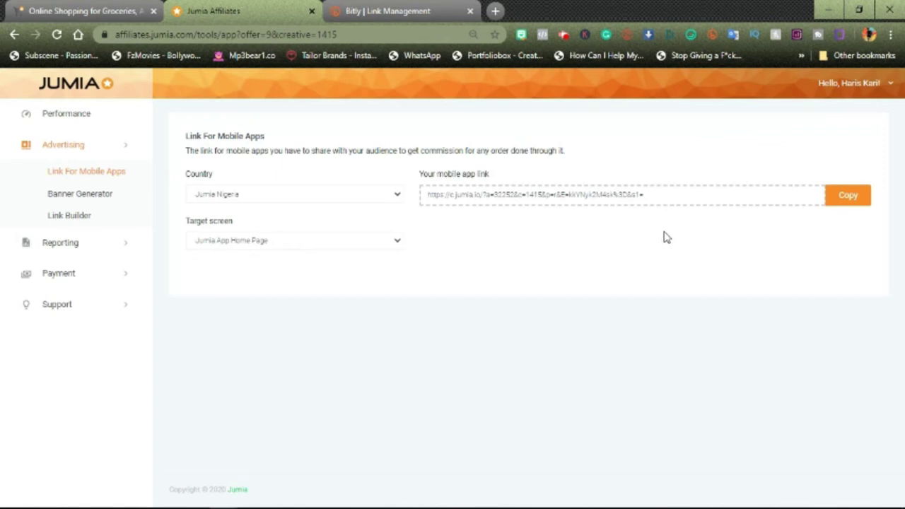
click(847, 196)
click(851, 198)
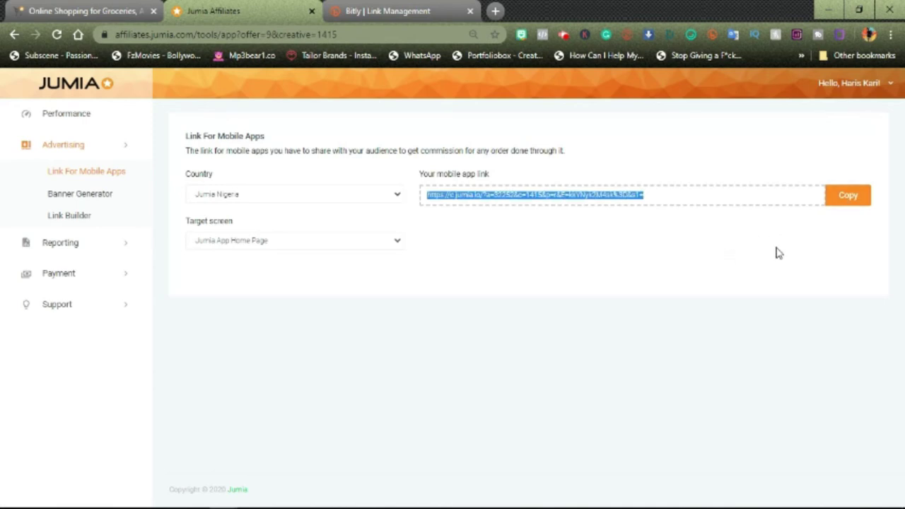
Switch to the Bitly site, paste the copied Jumia affiliate link into the link shortener and shorten it
click(389, 11)
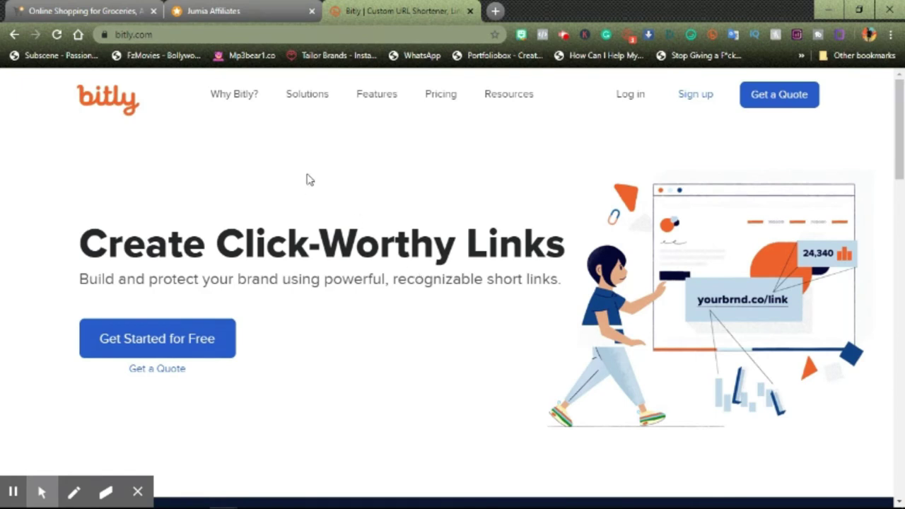
scroll(380, 313, down, 1)
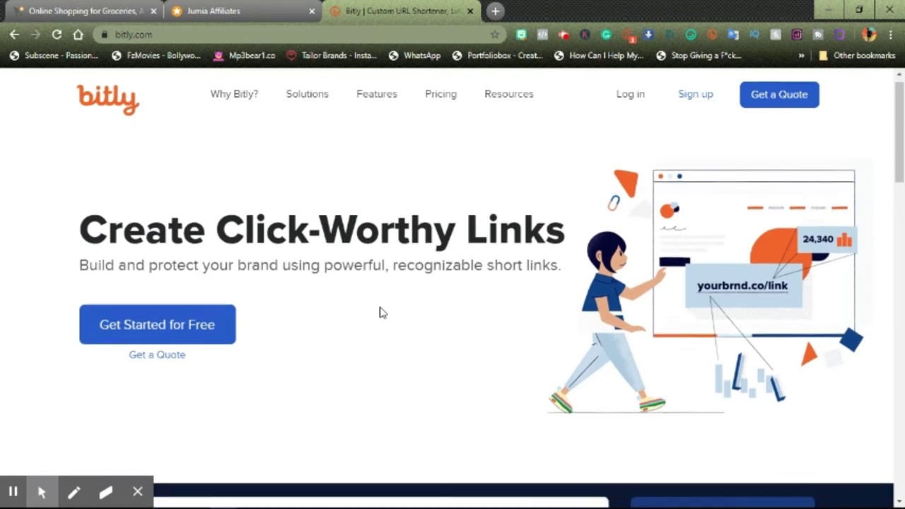
scroll(379, 313, down, 3)
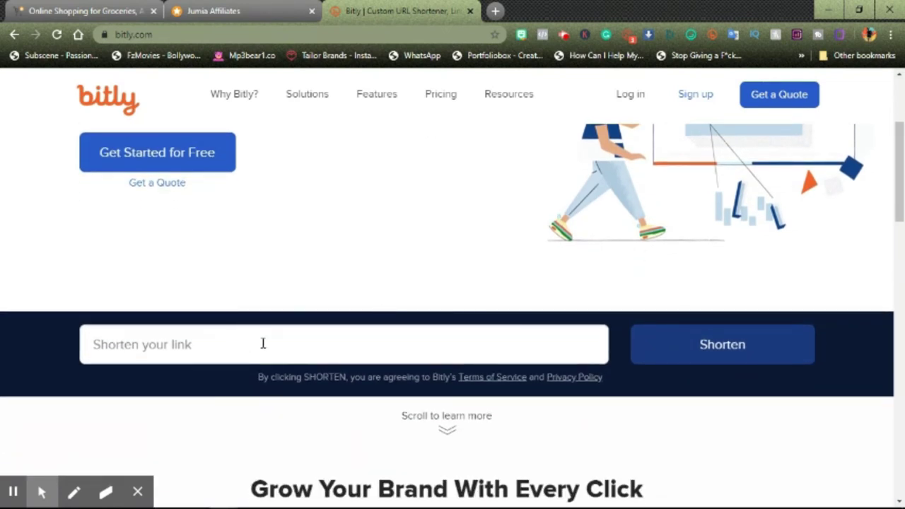
right_click(167, 349)
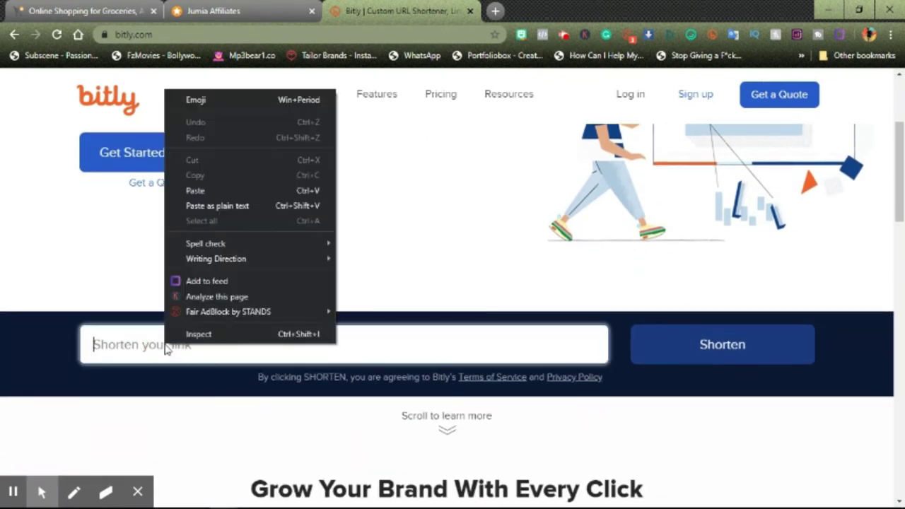
click(219, 189)
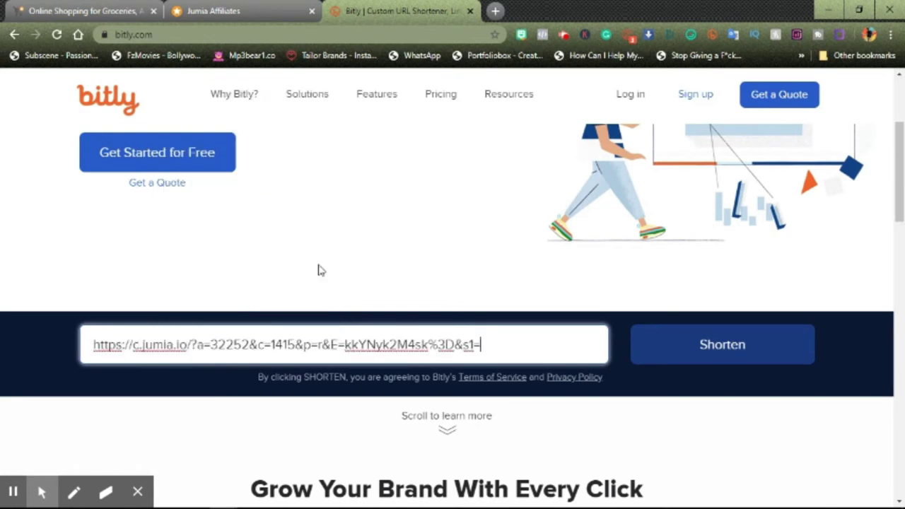
click(711, 342)
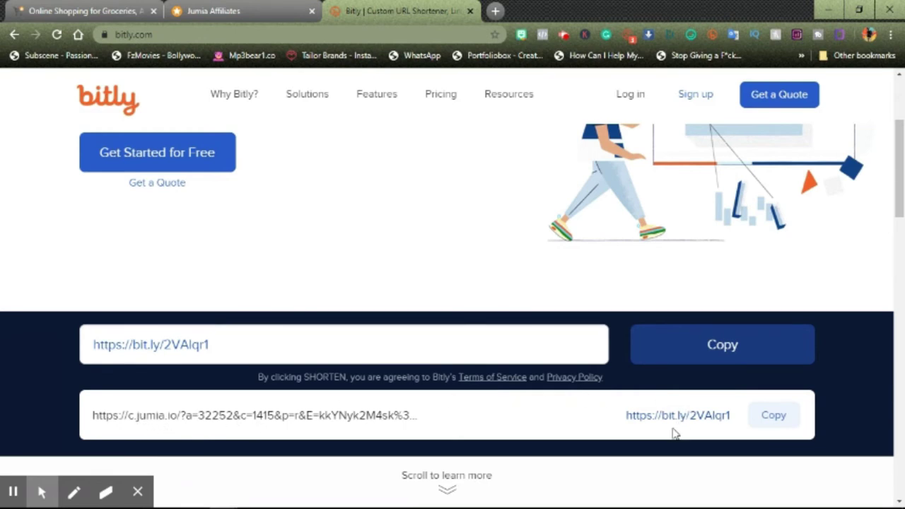
Copy the shortened bit.ly version of the Jumia mobile app link
click(776, 419)
click(738, 345)
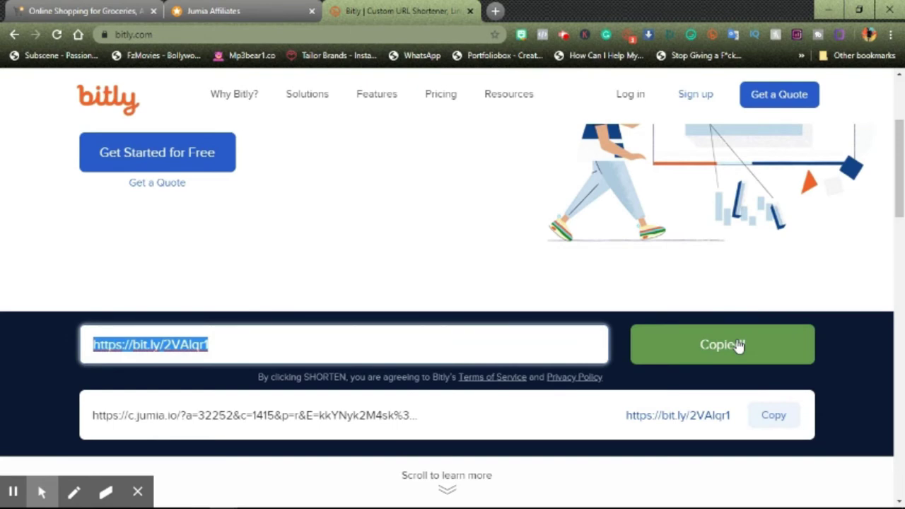
click(737, 345)
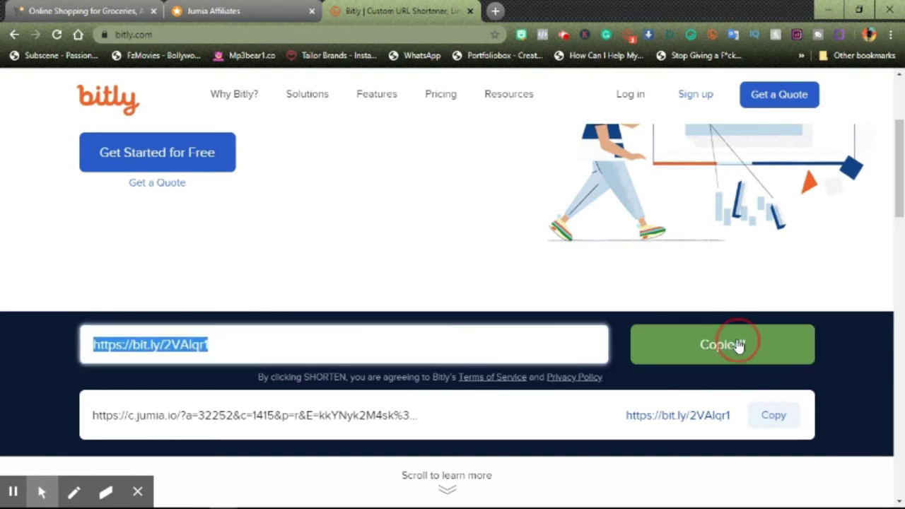
click(219, 337)
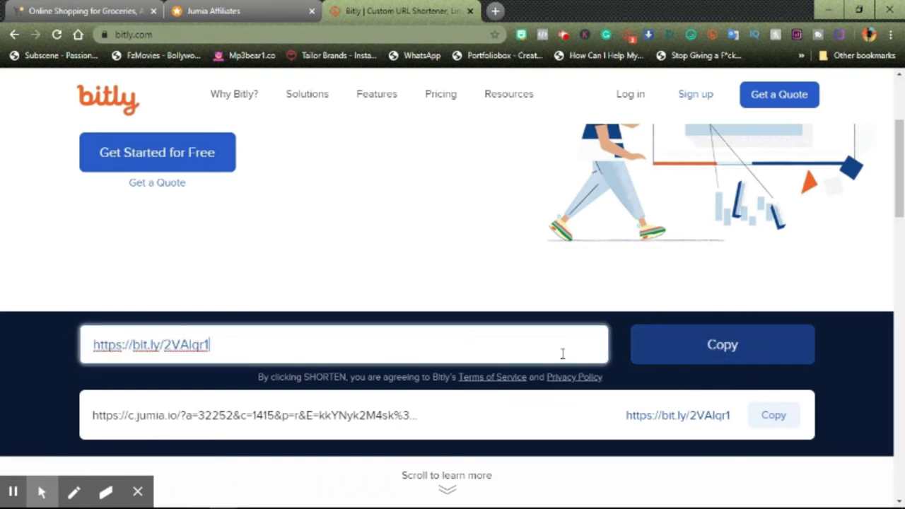
click(613, 346)
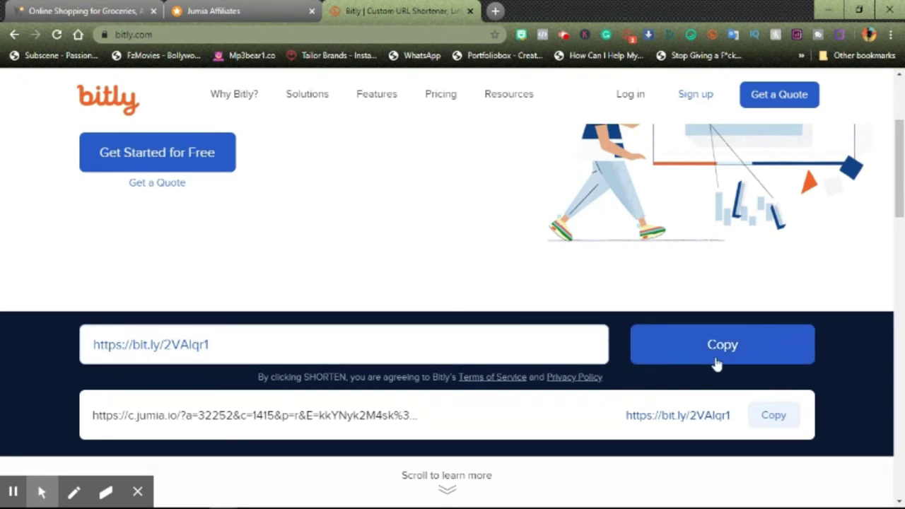
click(349, 342)
click(683, 343)
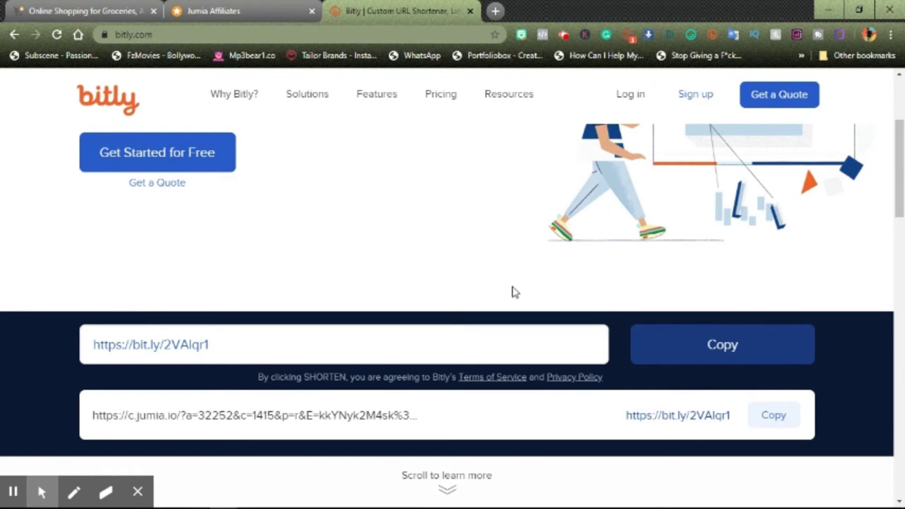
scroll(513, 291, up, 2)
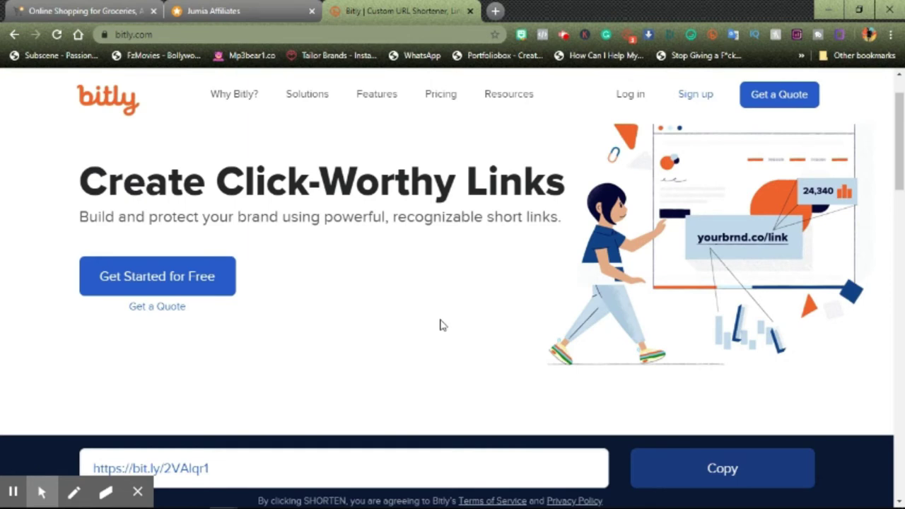
Return to the Jumia Affiliates site and open the Banner Generator for Jumia Nigeria
scroll(362, 181, up, 2)
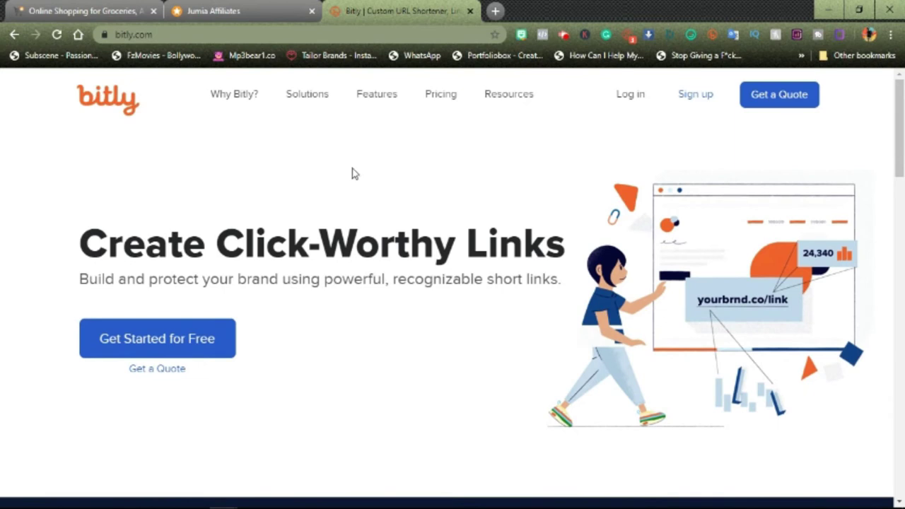
click(242, 10)
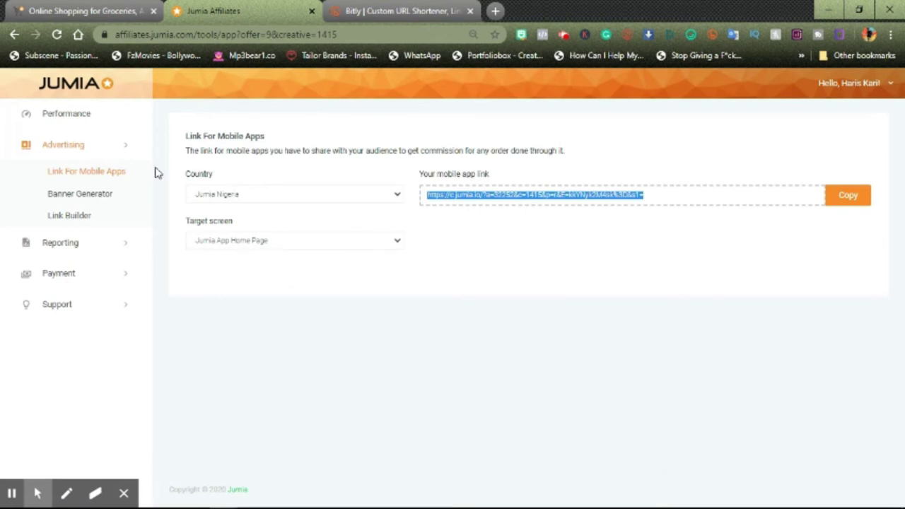
click(82, 200)
click(407, 208)
click(329, 249)
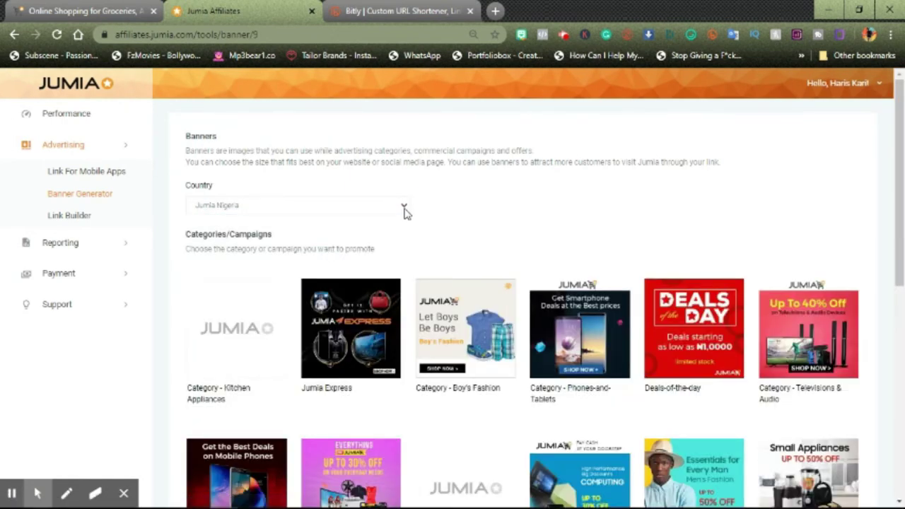
Browse the banner categories and campaigns, and open the Everything on Jumia banner
scroll(397, 330, down, 3)
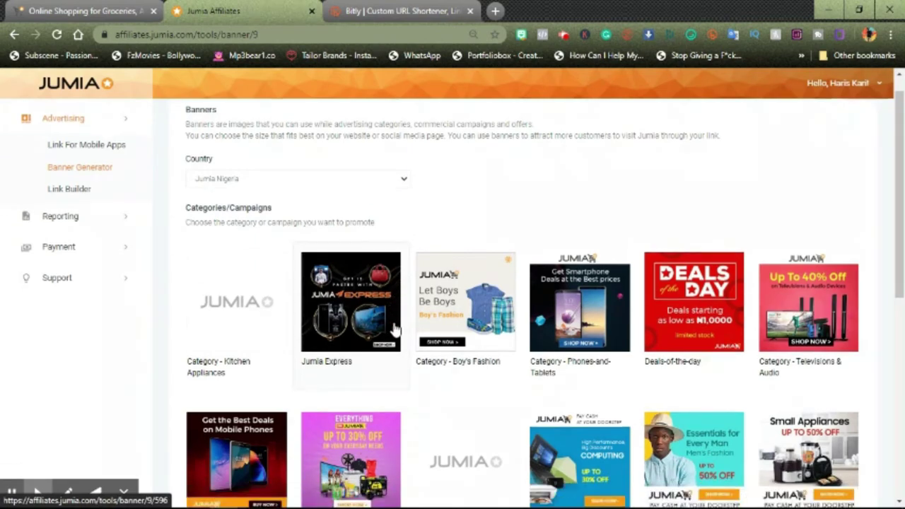
scroll(396, 331, down, 3)
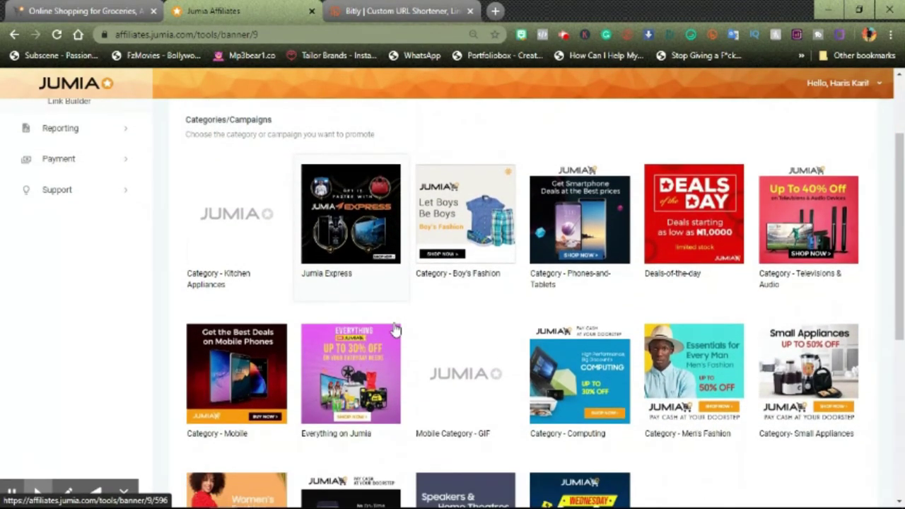
scroll(396, 330, down, 4)
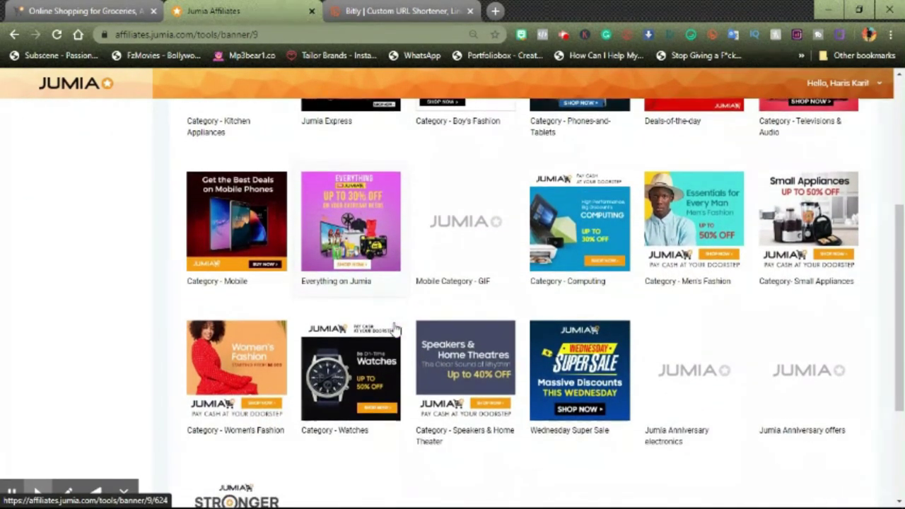
scroll(396, 330, down, 3)
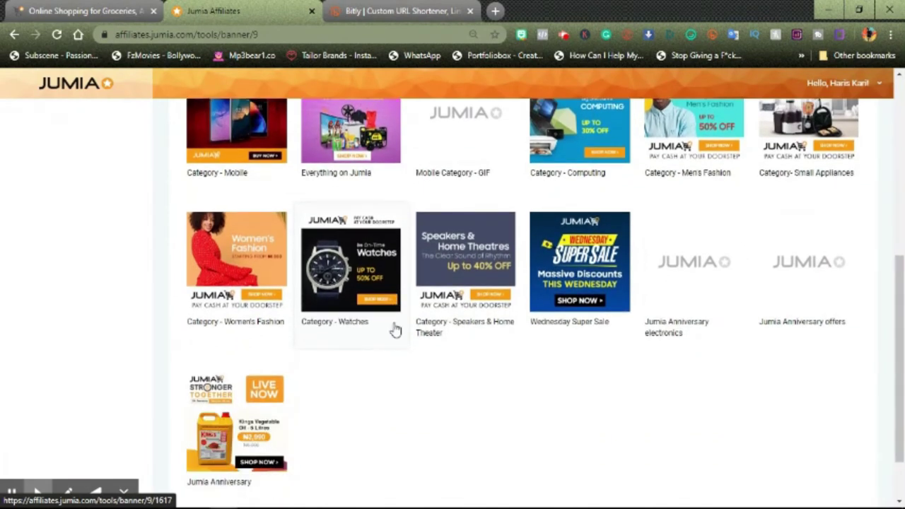
scroll(396, 330, up, 2)
scroll(395, 331, up, 8)
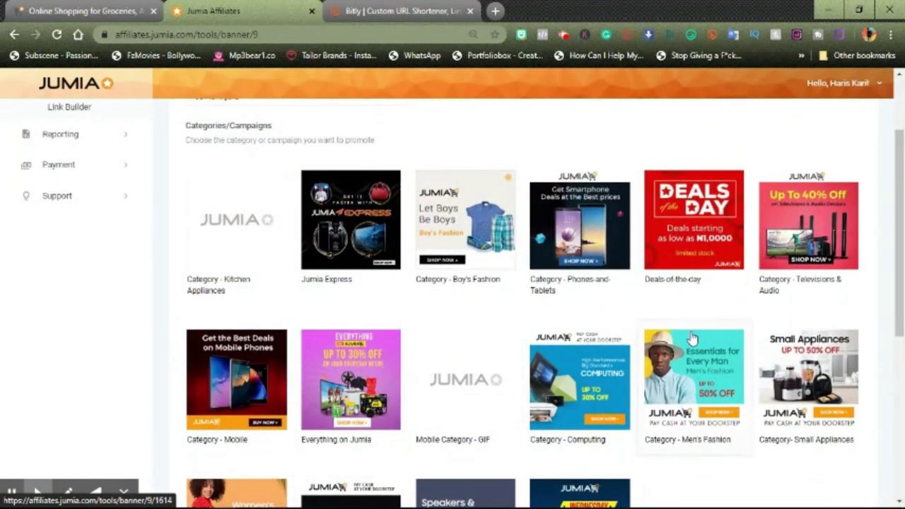
click(358, 392)
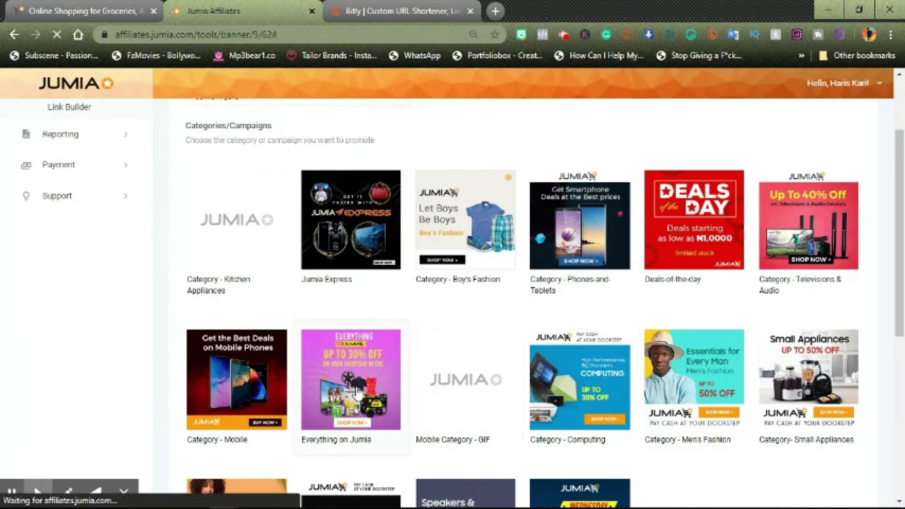
scroll(613, 339, down, 1)
scroll(612, 341, up, 1)
scroll(612, 340, down, 2)
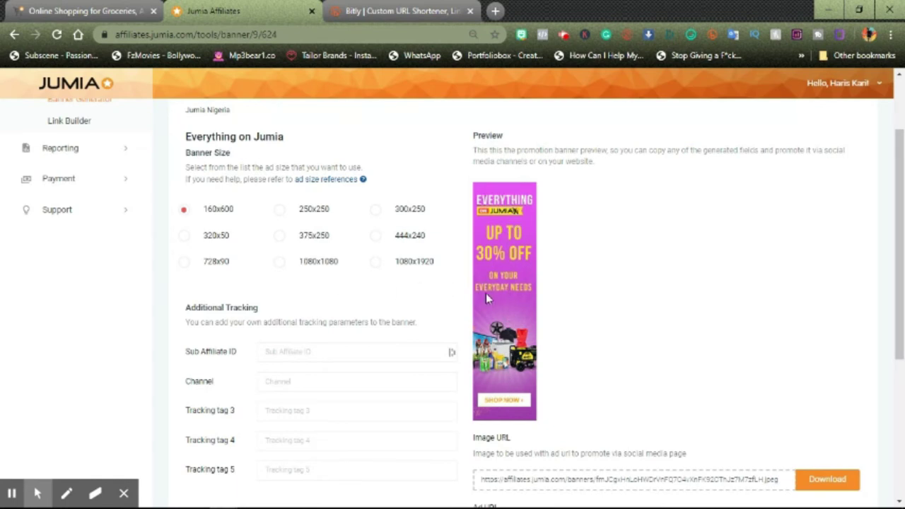
Preview the Everything on Jumia banner at 320x50, 1080x1080 and 1080x1920, and settle on 1080x1080
click(182, 238)
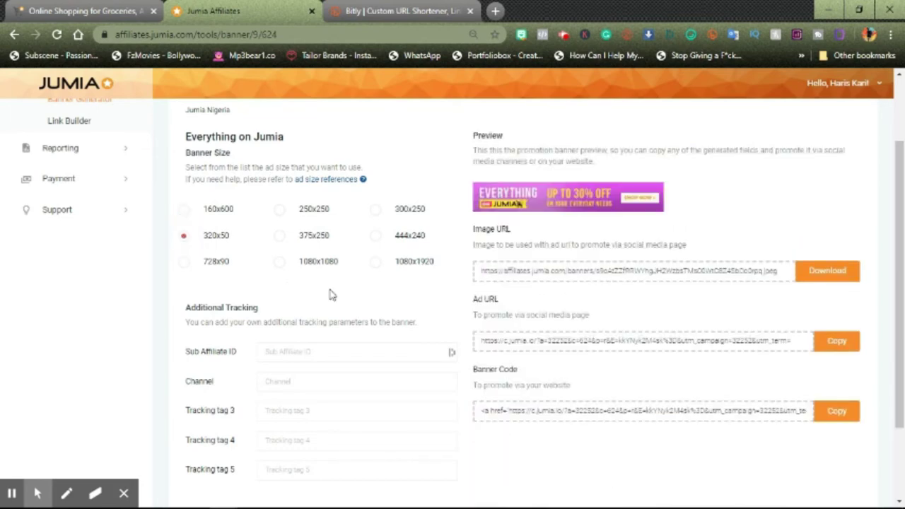
scroll(684, 186, down, 1)
scroll(665, 194, up, 1)
click(280, 264)
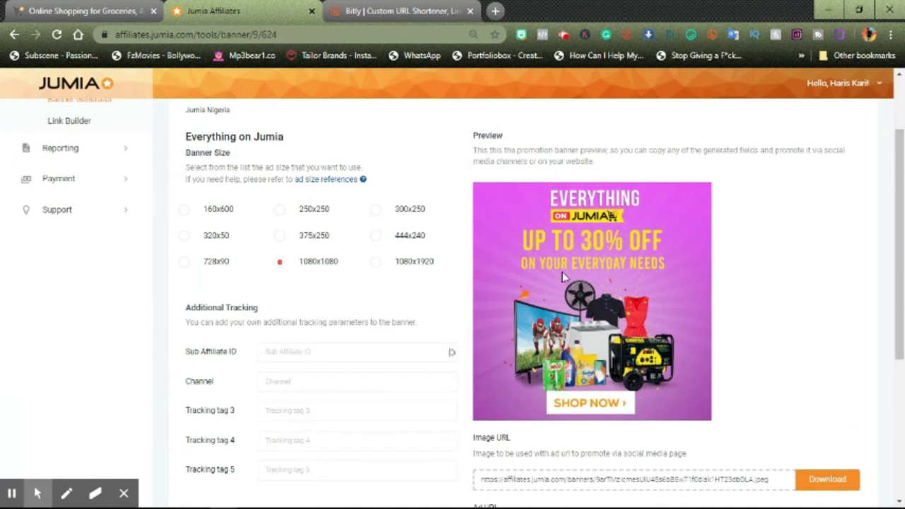
click(375, 262)
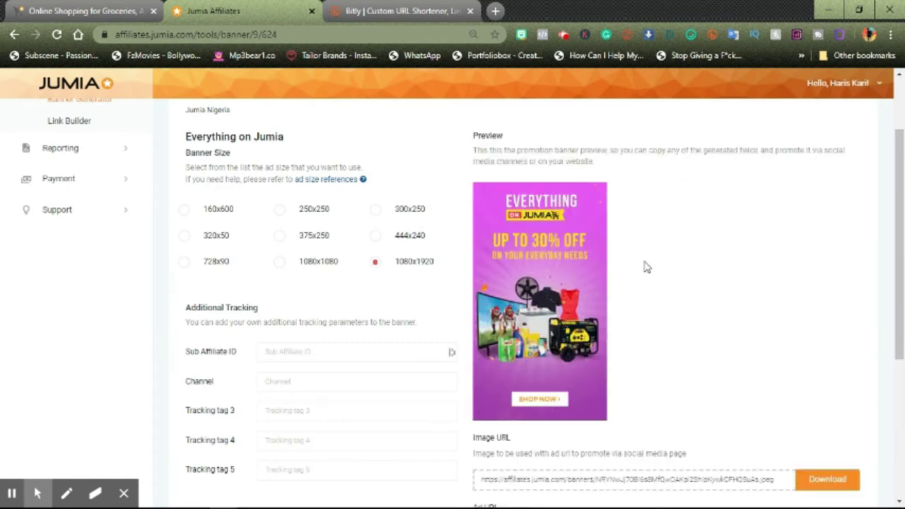
click(280, 263)
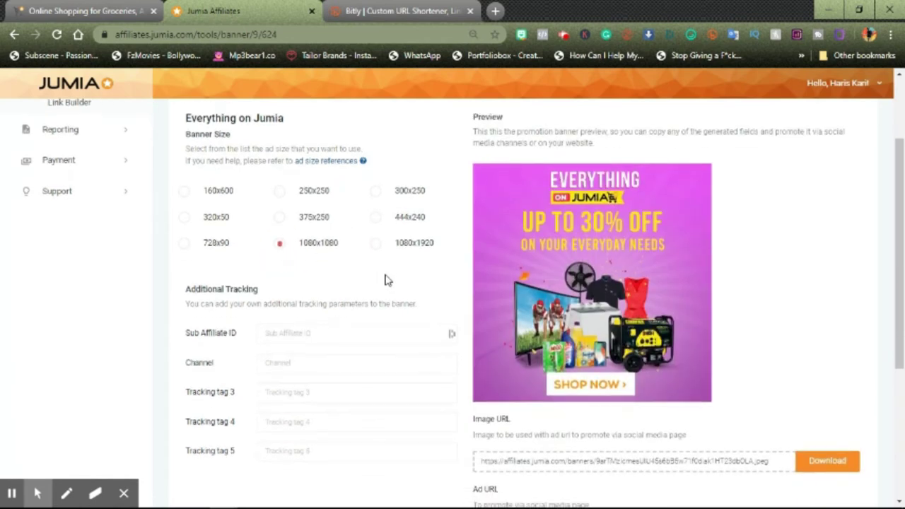
Download the 1080x1080 banner image and copy its ad URL for social media promotion
scroll(493, 316, down, 2)
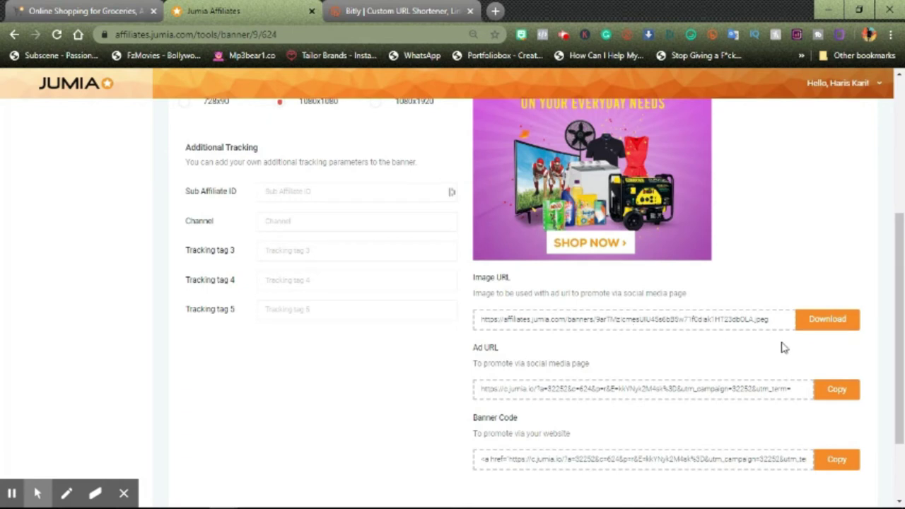
click(839, 332)
scroll(604, 233, up, 1)
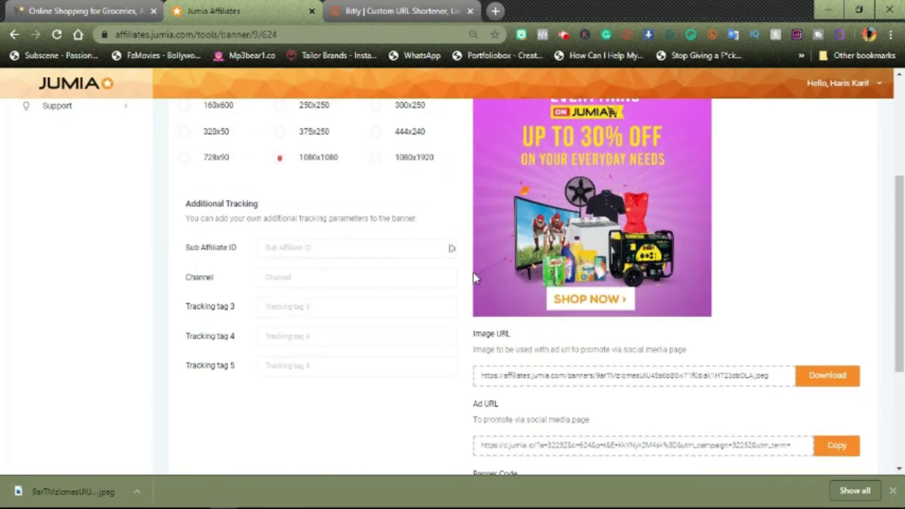
scroll(427, 311, down, 1)
click(834, 369)
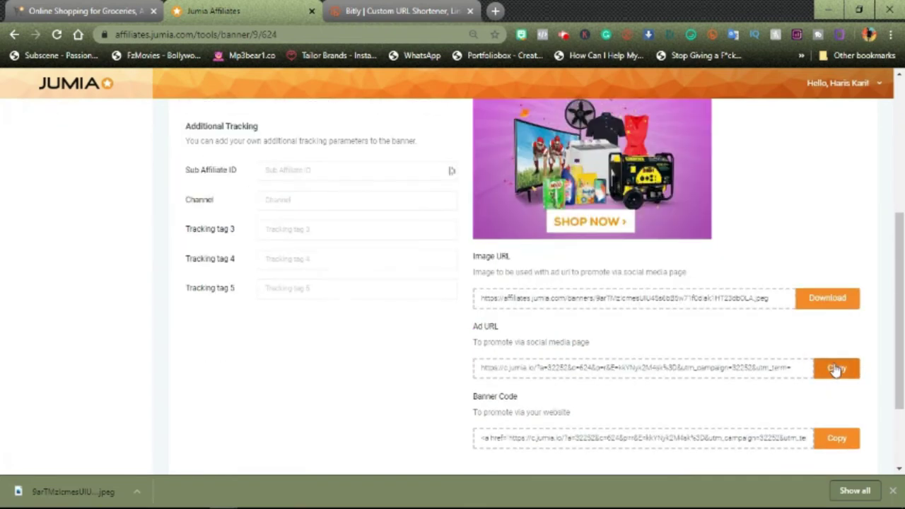
click(832, 375)
click(832, 375)
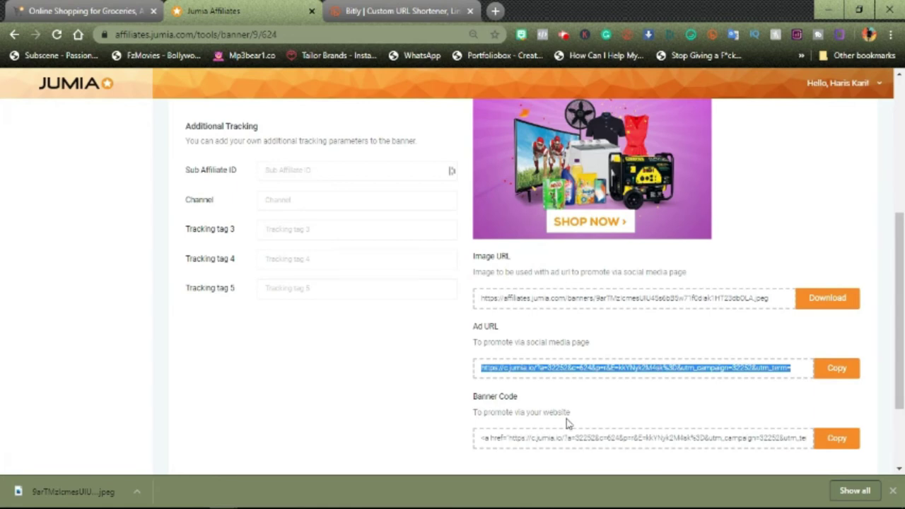
Copy the banner code for website promotion and highlight the code across its field
click(835, 440)
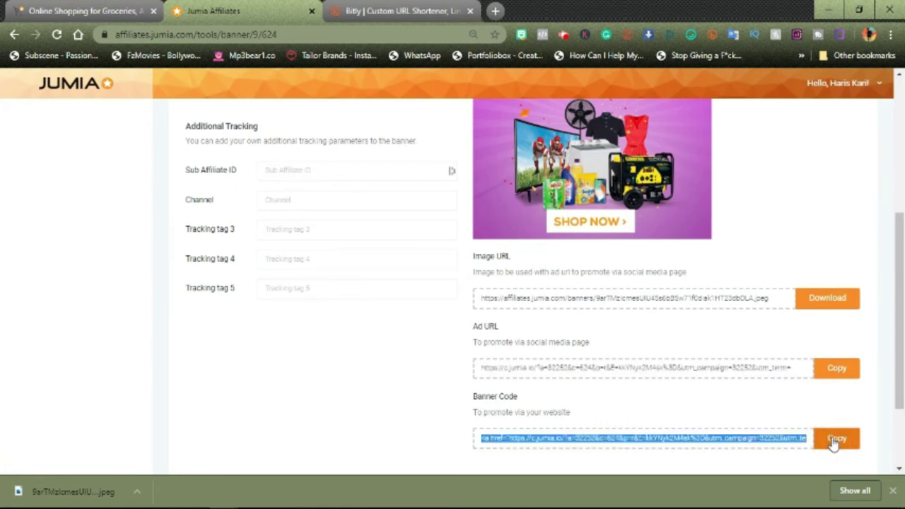
click(532, 437)
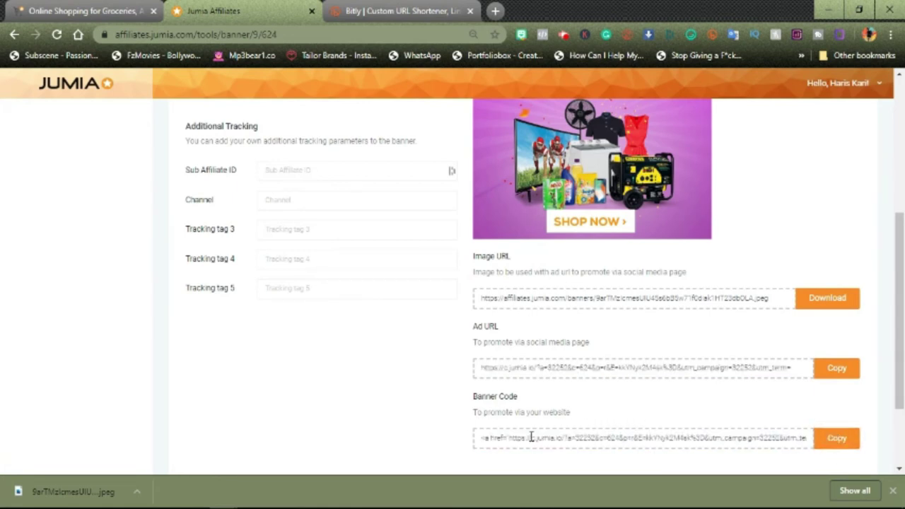
click(494, 438)
click(498, 439)
drag(481, 439, 809, 445)
click(307, 167)
scroll(446, 342, up, 1)
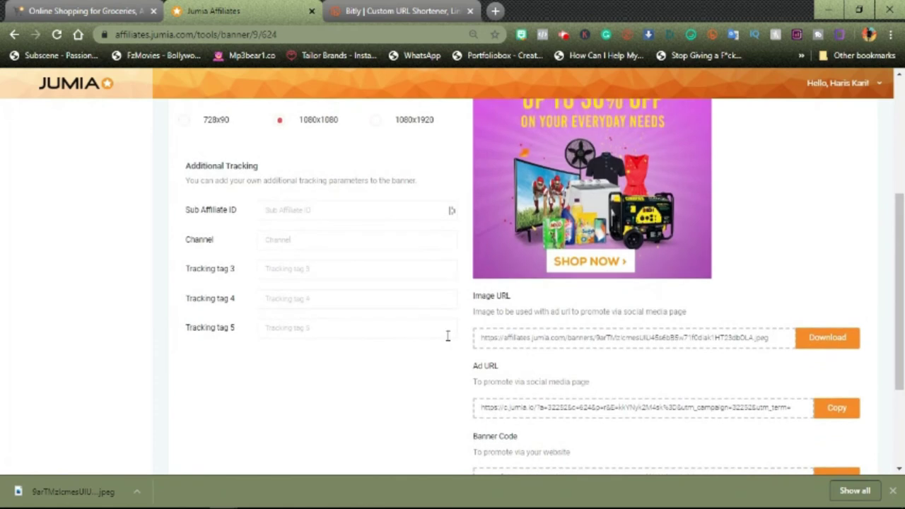
Enter HK as the banner's Sub Affiliate ID and check the resulting tracking parameter in the ad URL
click(294, 209)
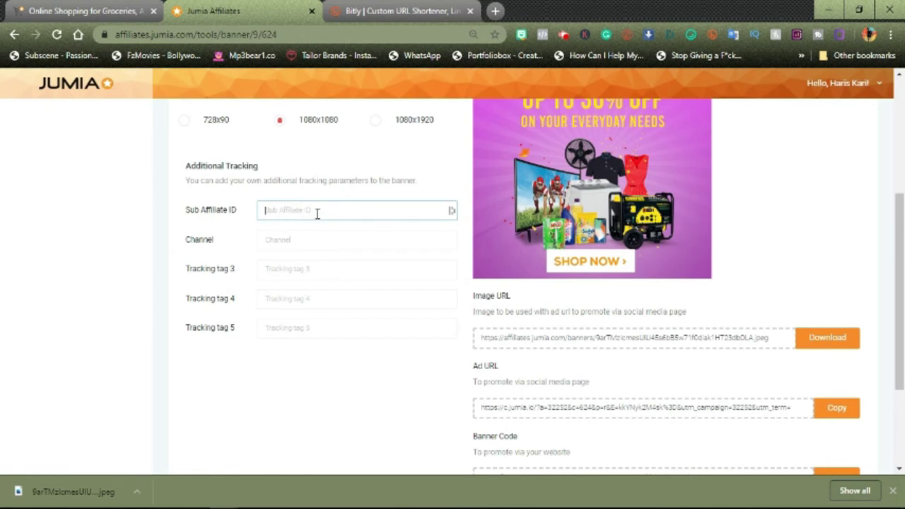
text(HK)
click(465, 318)
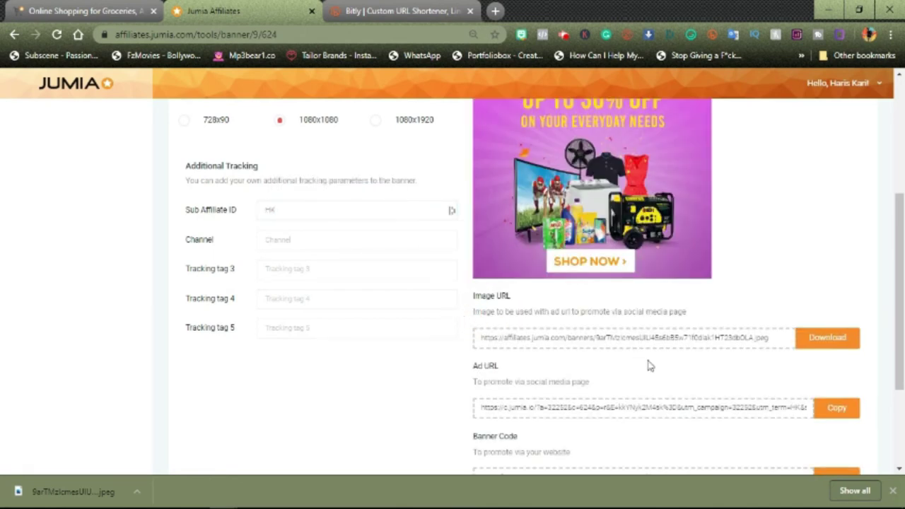
click(322, 214)
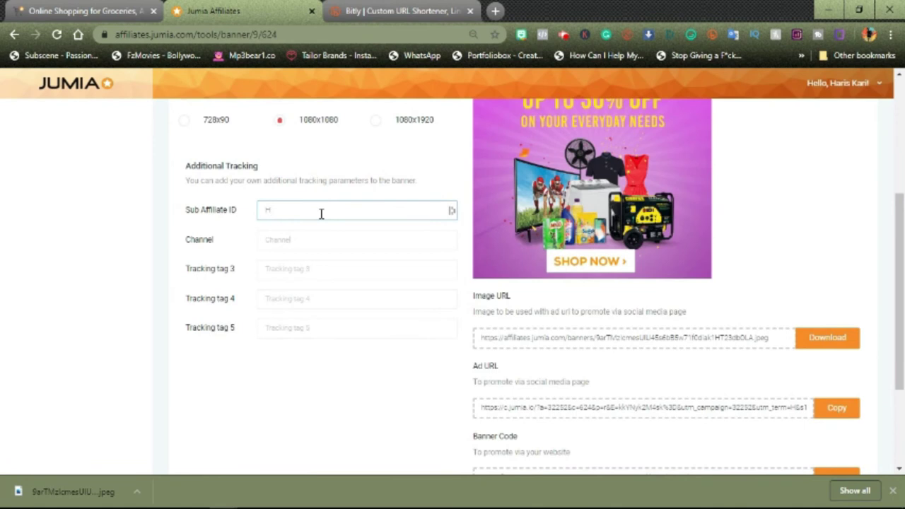
click(321, 214)
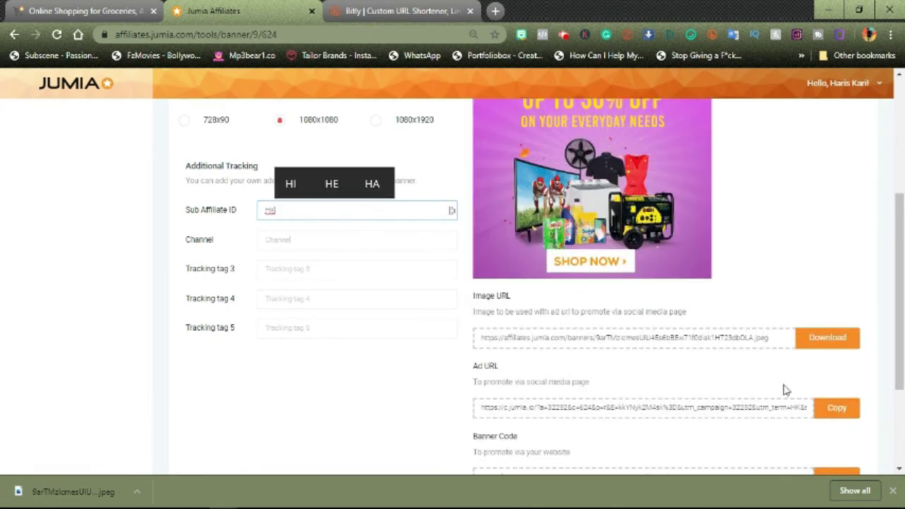
scroll(784, 389, down, 3)
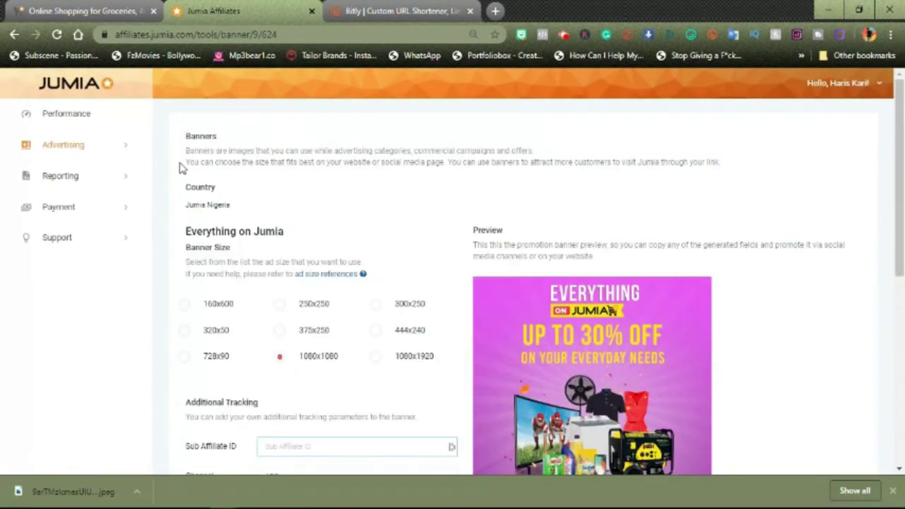
Open the Link Builder for Jumia Nigeria and make the Jumia URL Page field ready for input
click(126, 152)
click(78, 216)
click(125, 493)
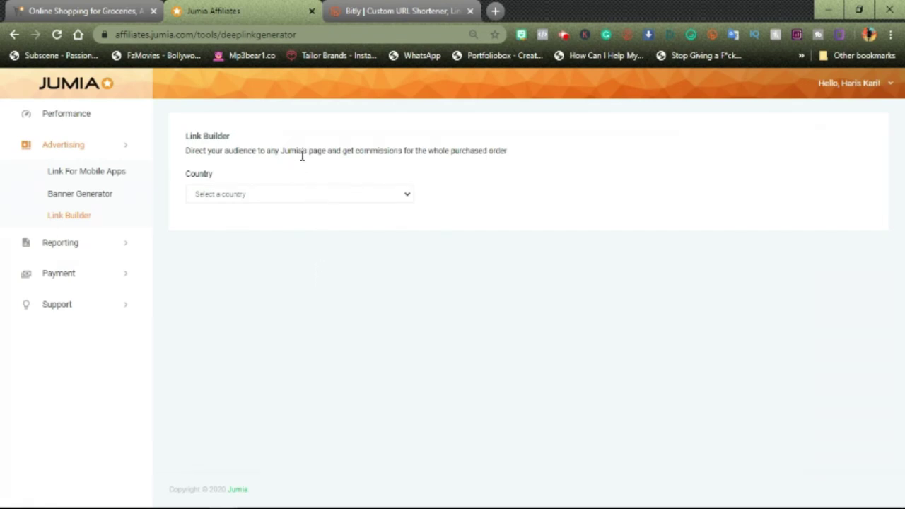
click(407, 198)
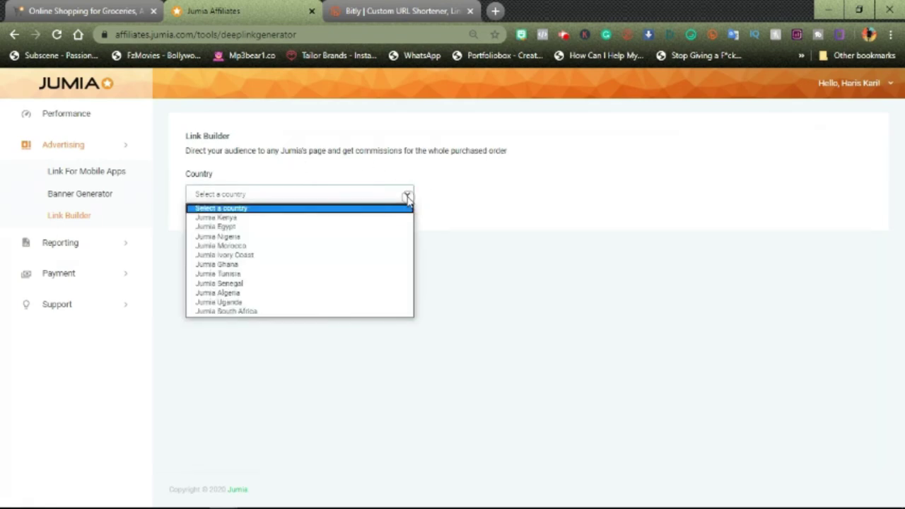
click(295, 237)
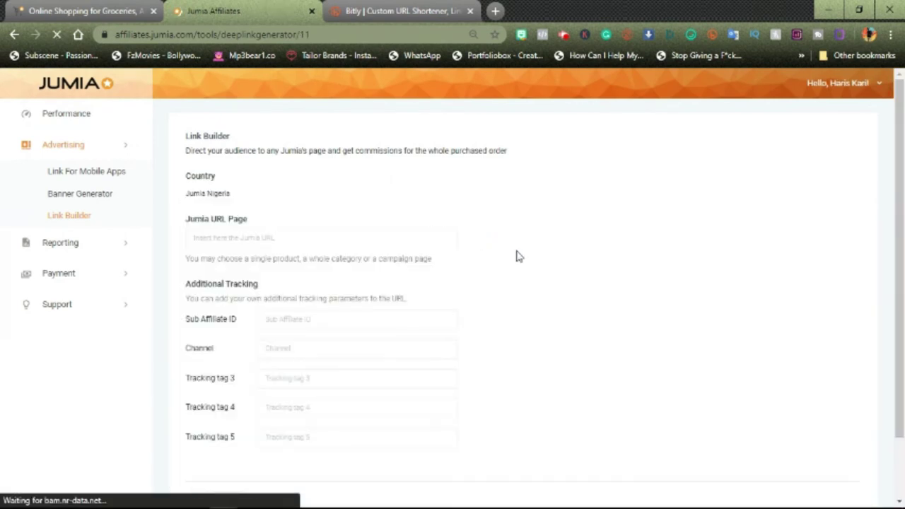
scroll(518, 256, down, 1)
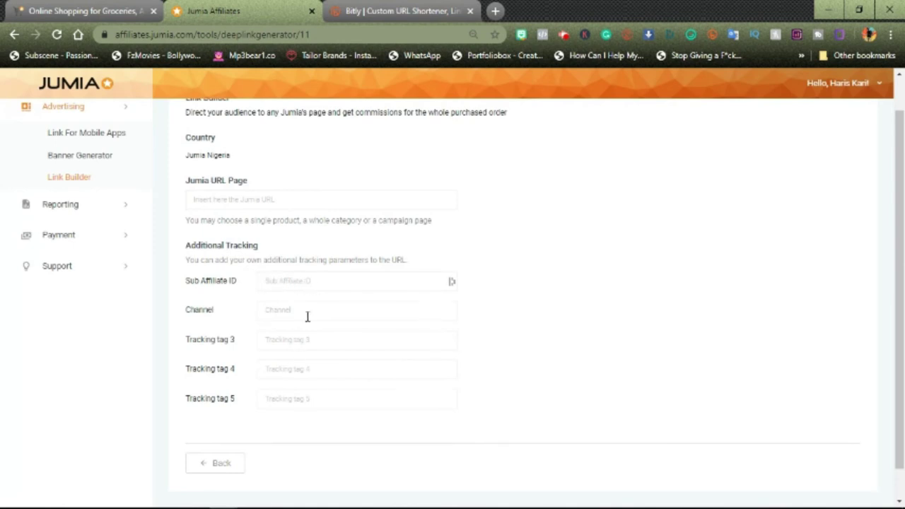
scroll(342, 192, up, 1)
click(269, 238)
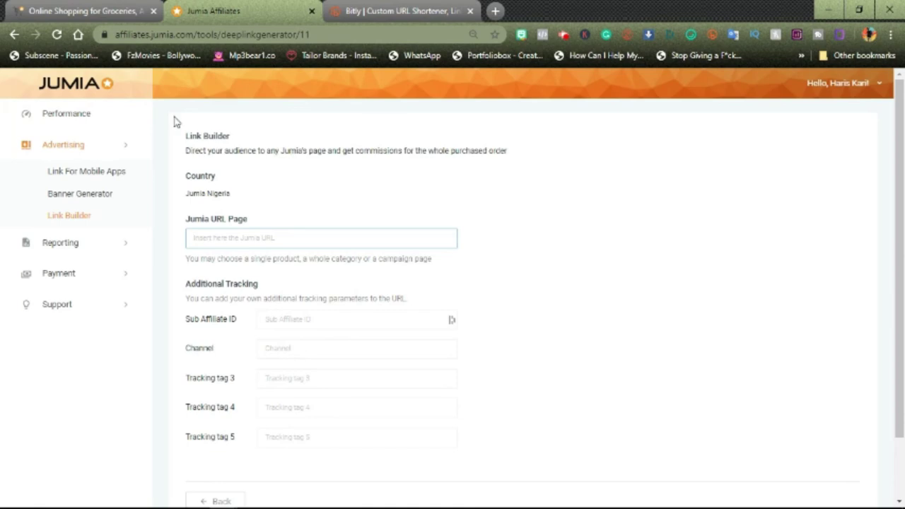
Switch to the Jumia Nigeria store and open the women's lightweight running shoes from the recommended products
click(122, 11)
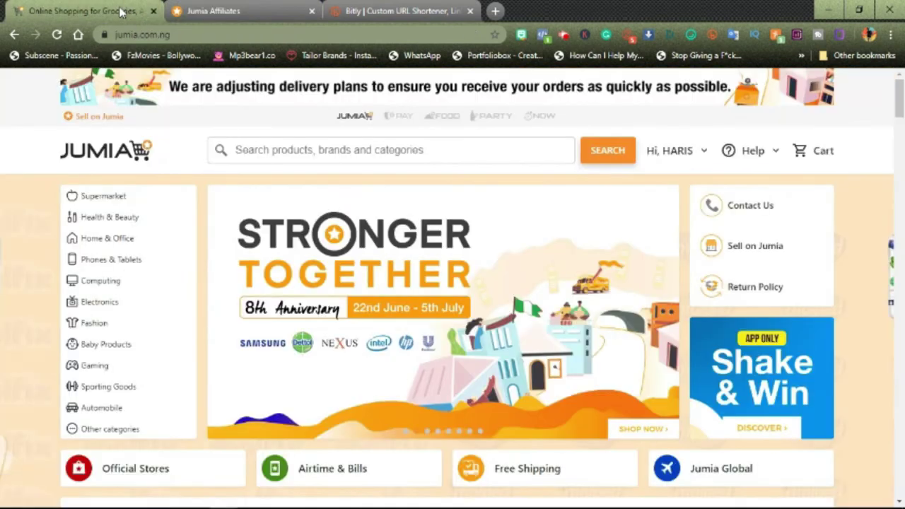
scroll(447, 244, down, 1)
scroll(447, 244, down, 3)
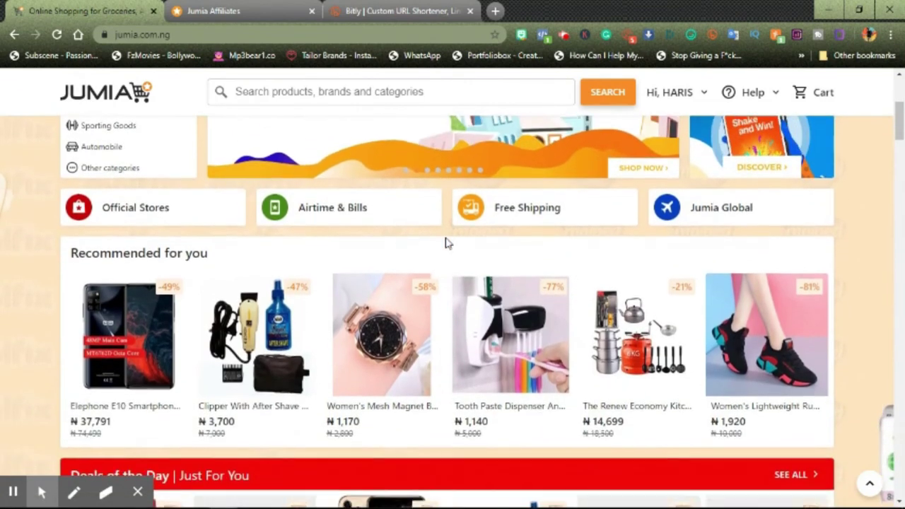
scroll(446, 242, down, 2)
scroll(447, 242, down, 1)
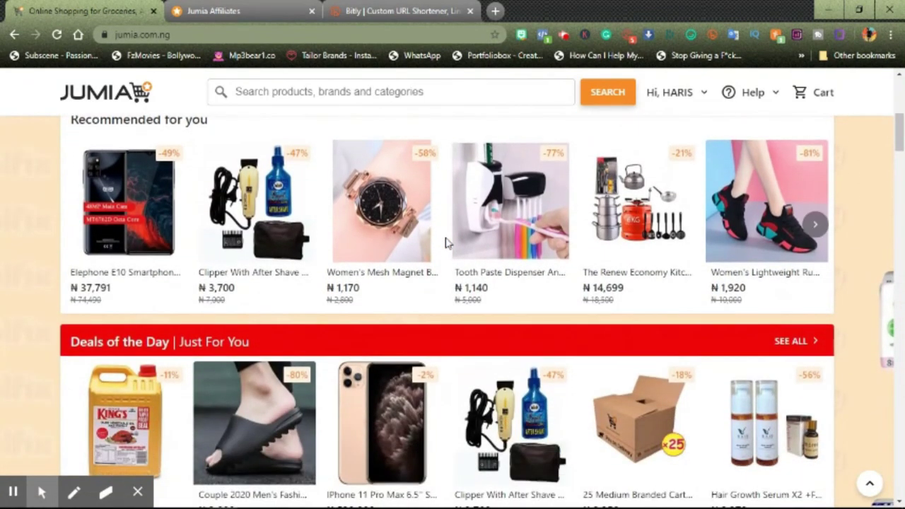
scroll(672, 249, up, 2)
click(728, 311)
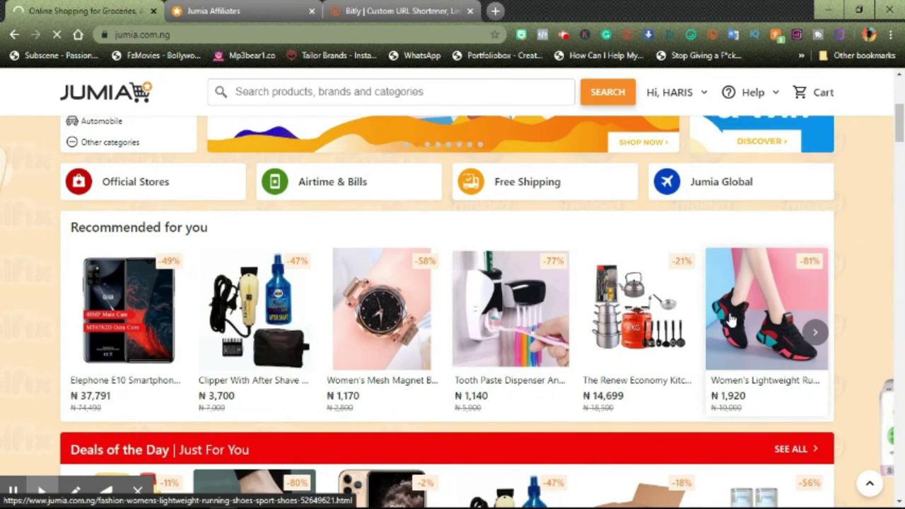
Open the first women's lightweight running shoes in the Lightweight listing and select size EU 39
scroll(427, 380, down, 1)
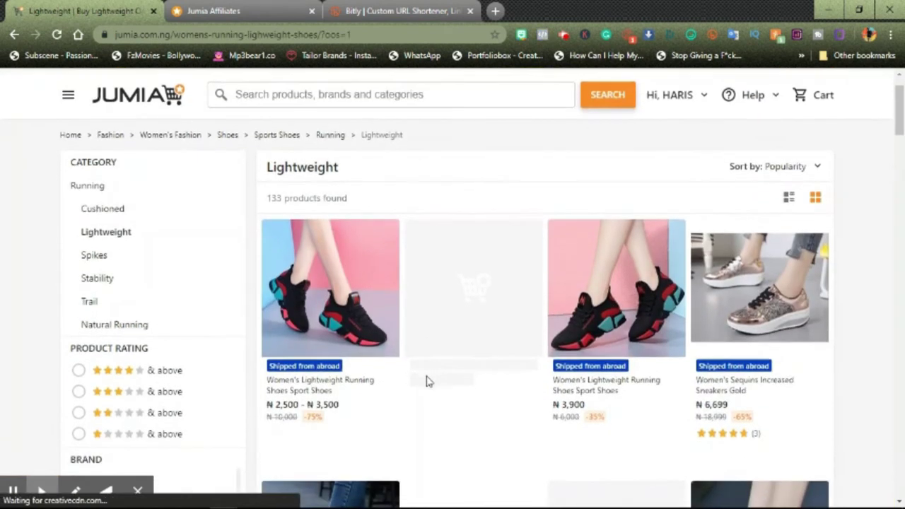
click(368, 305)
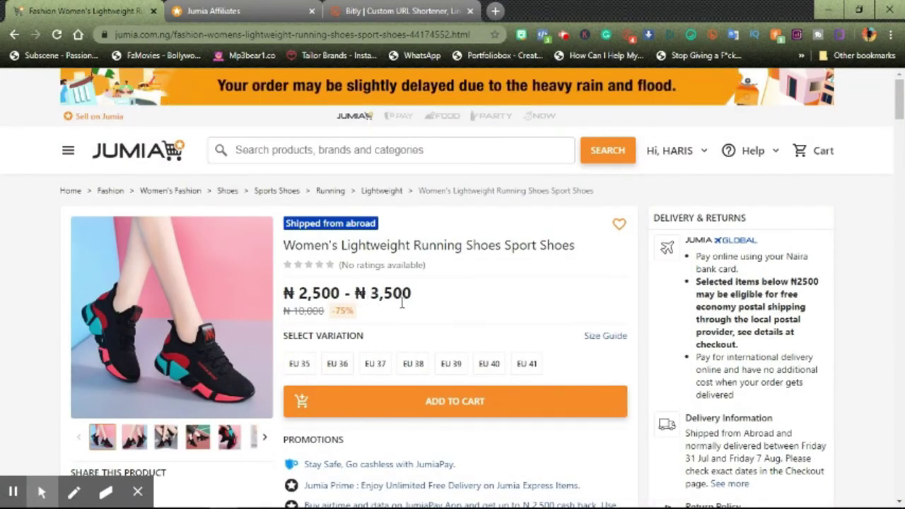
click(300, 364)
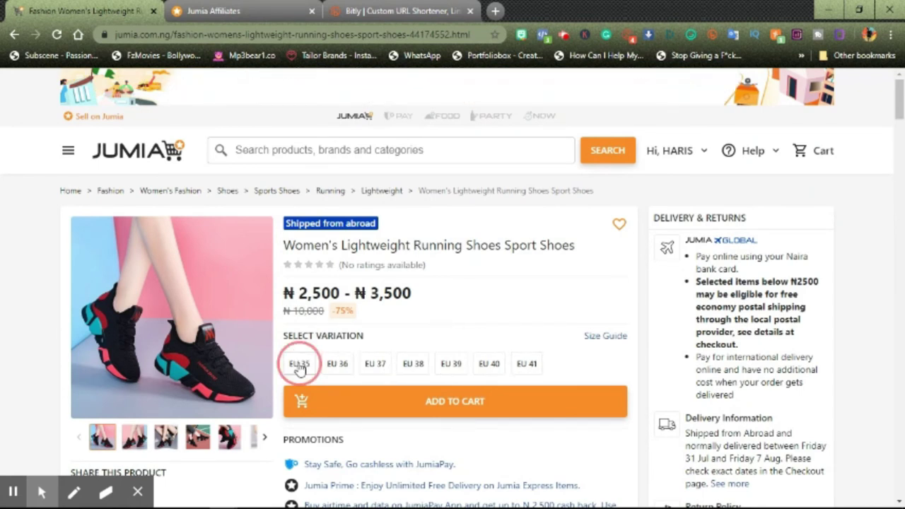
click(338, 368)
click(451, 364)
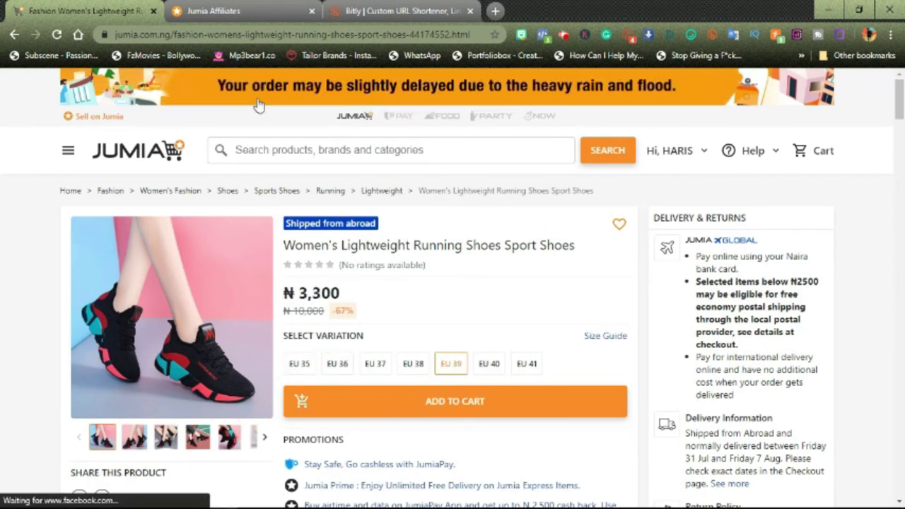
Copy the full web address of the women's lightweight running shoes product page
click(305, 39)
key(ctrl+c)
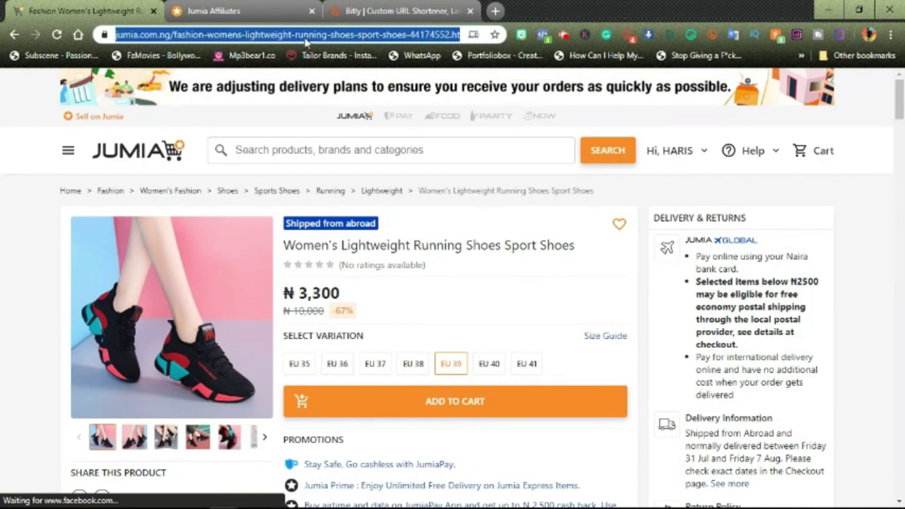
right_click(373, 35)
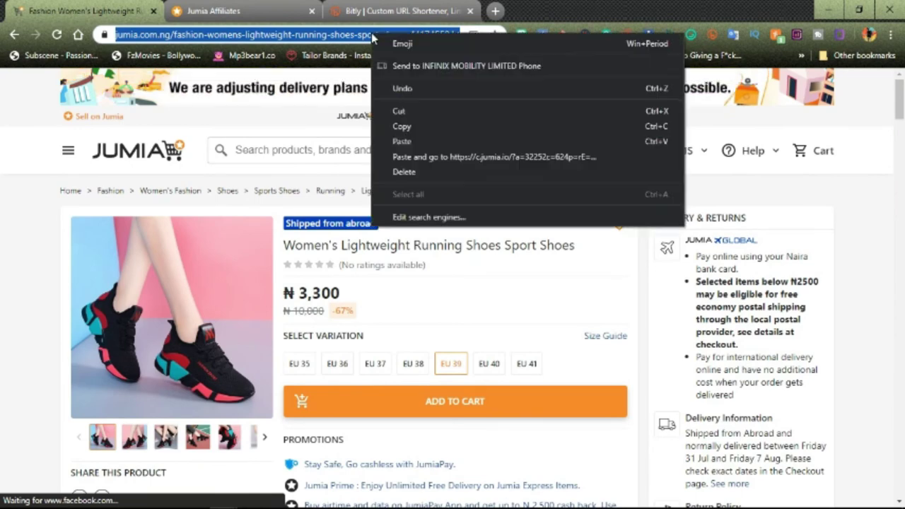
click(399, 129)
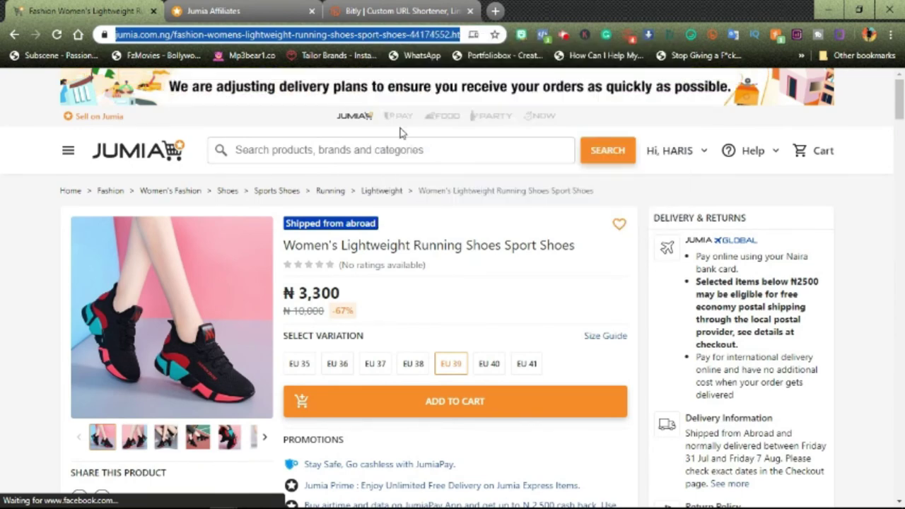
Return to the Jumia Affiliates Link Builder and paste the copied shoe address as the Jumia URL Page
click(212, 11)
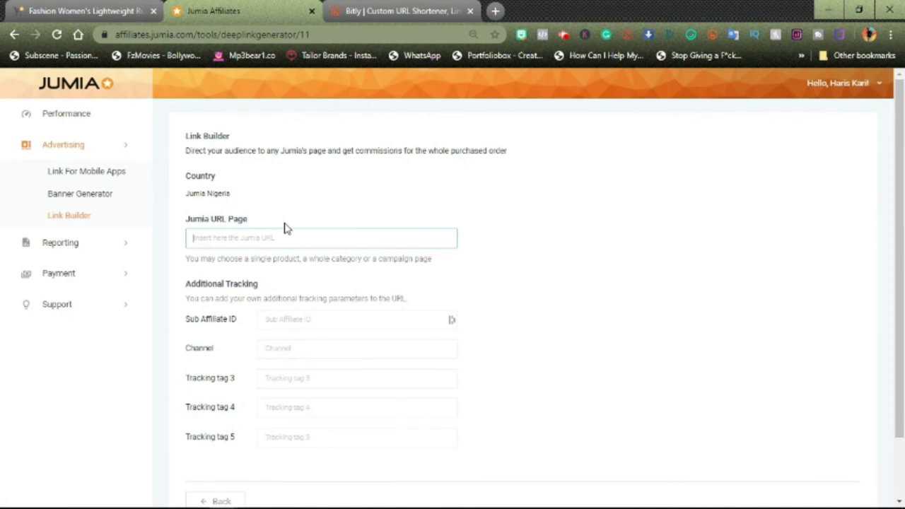
click(249, 237)
key(ctrl+v)
click(665, 333)
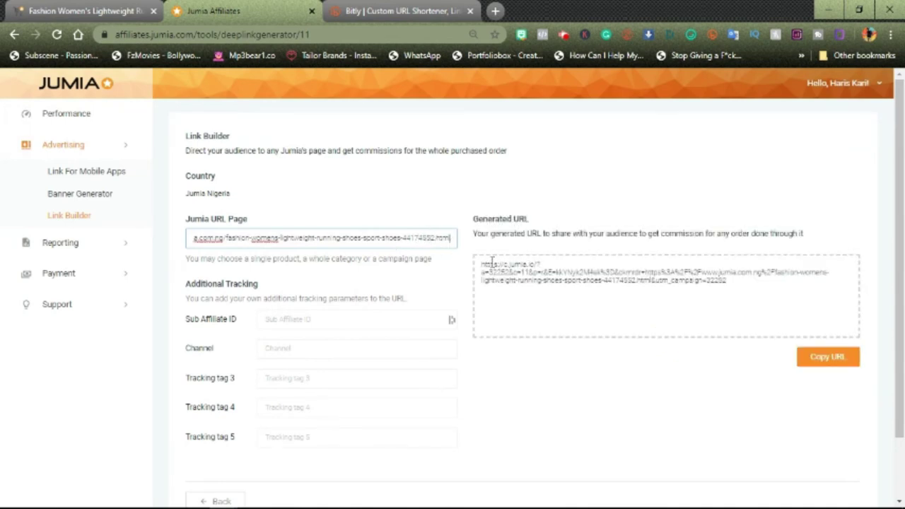
Compare the original product address in Jumia URL Page with the generated affiliate URL
click(740, 297)
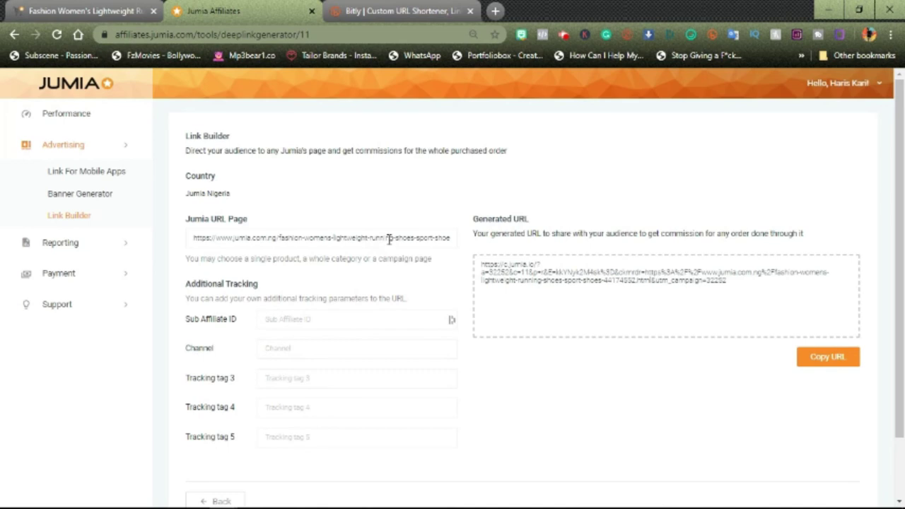
drag(678, 281, 643, 242)
click(747, 326)
click(431, 276)
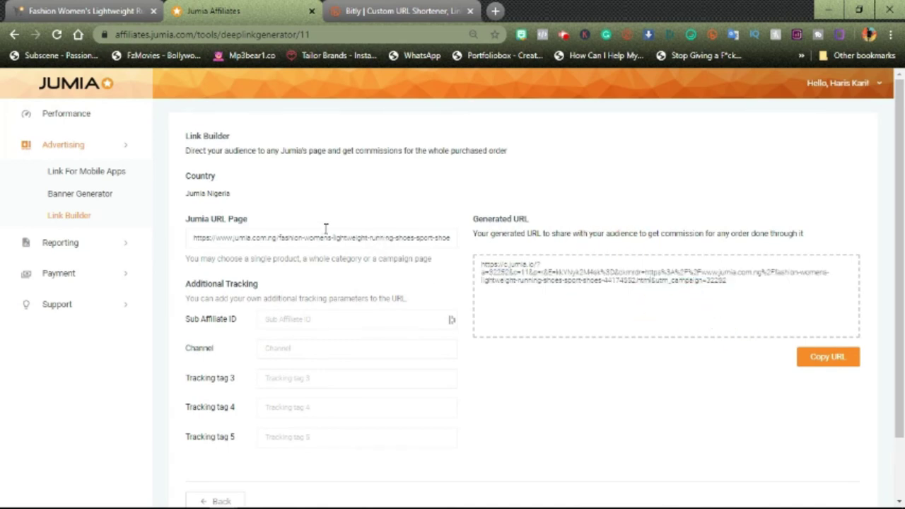
click(253, 246)
click(281, 248)
click(346, 245)
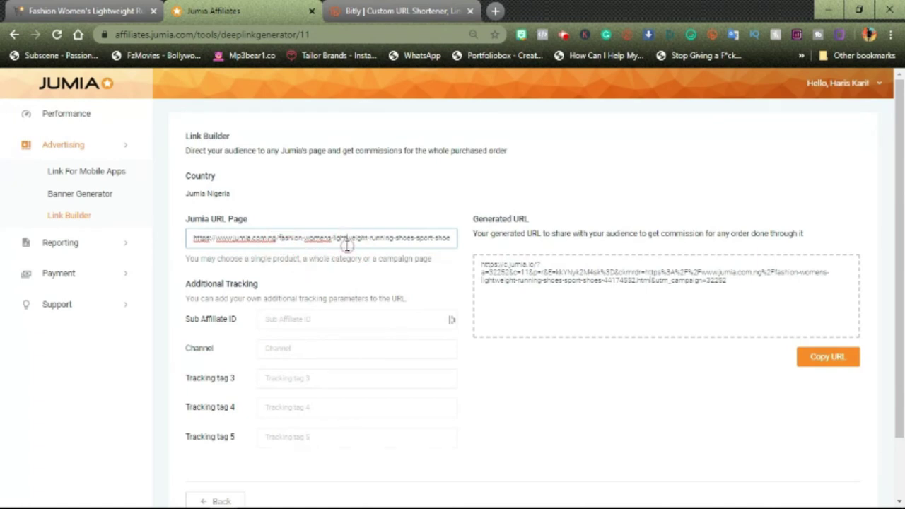
click(506, 296)
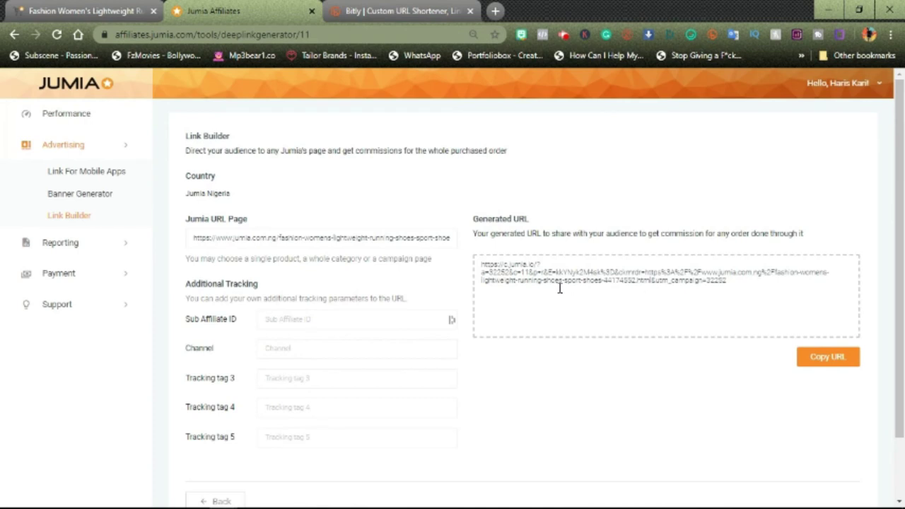
Copy the generated affiliate URL for the shoes and briefly revisit the product page on the Jumia store
click(738, 311)
click(831, 359)
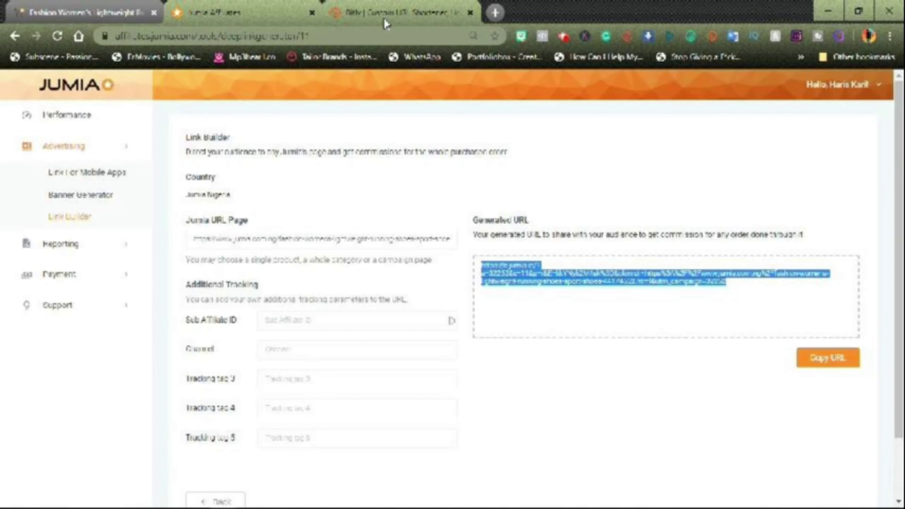
click(84, 12)
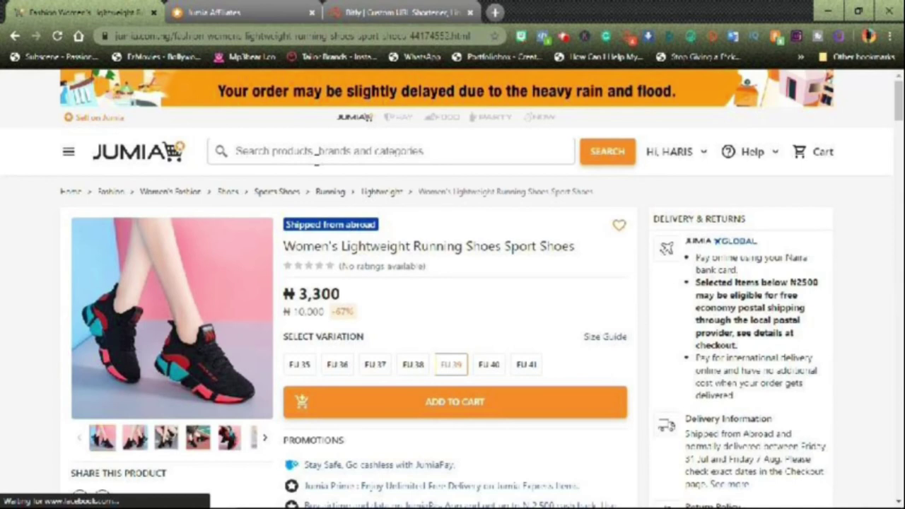
click(241, 12)
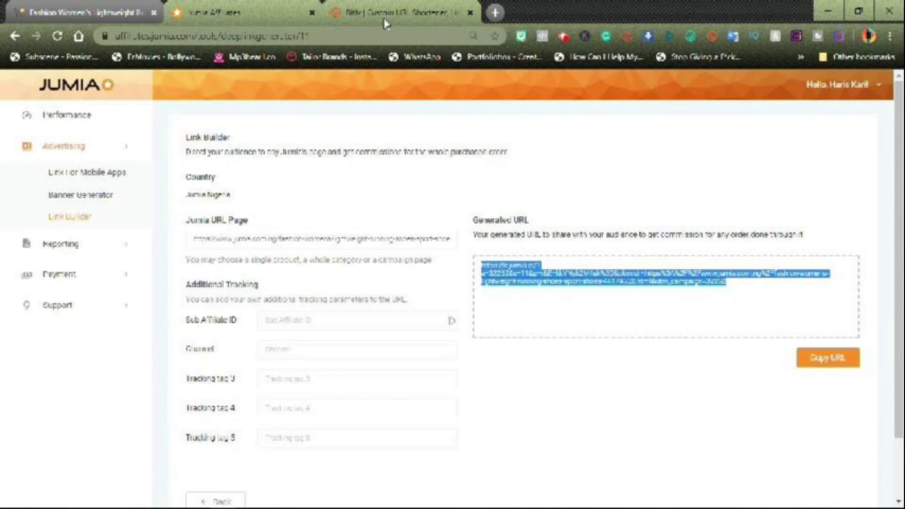
View the Performance overview, and open the Daily Summary report from the affiliate home page before returning there
click(125, 147)
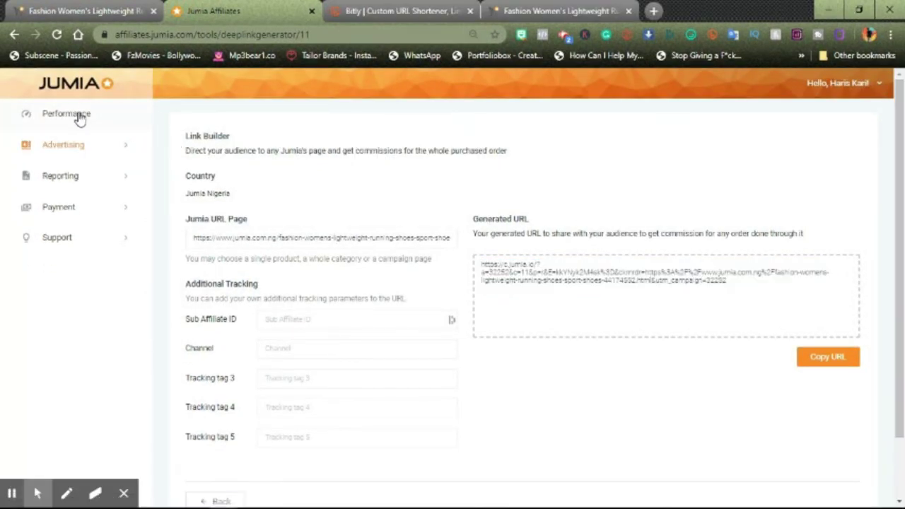
click(79, 118)
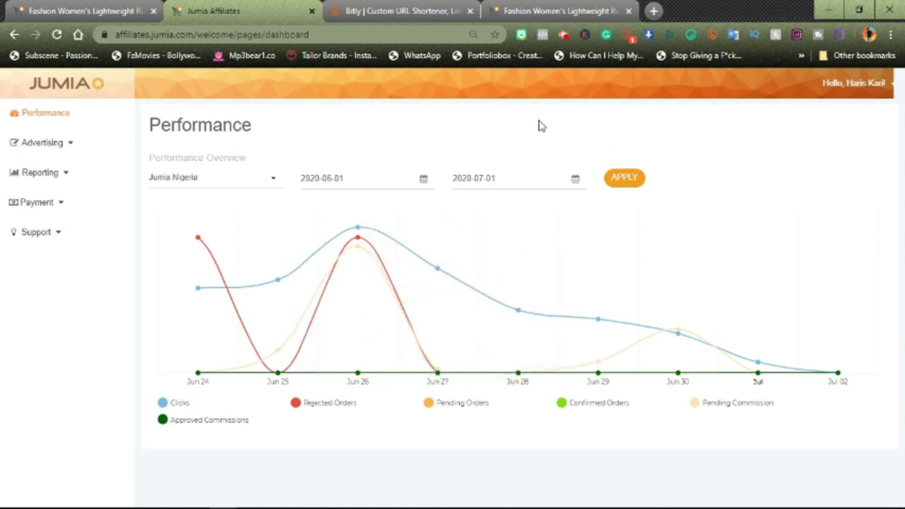
click(85, 91)
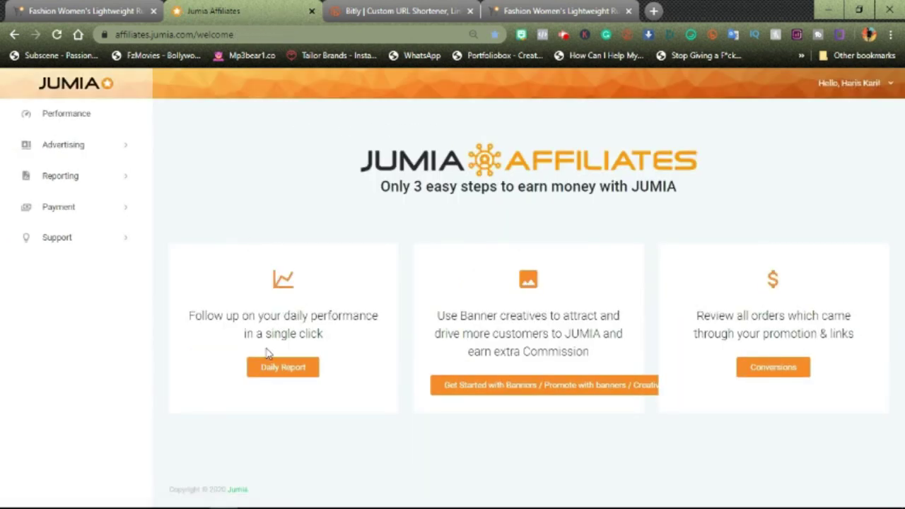
click(299, 368)
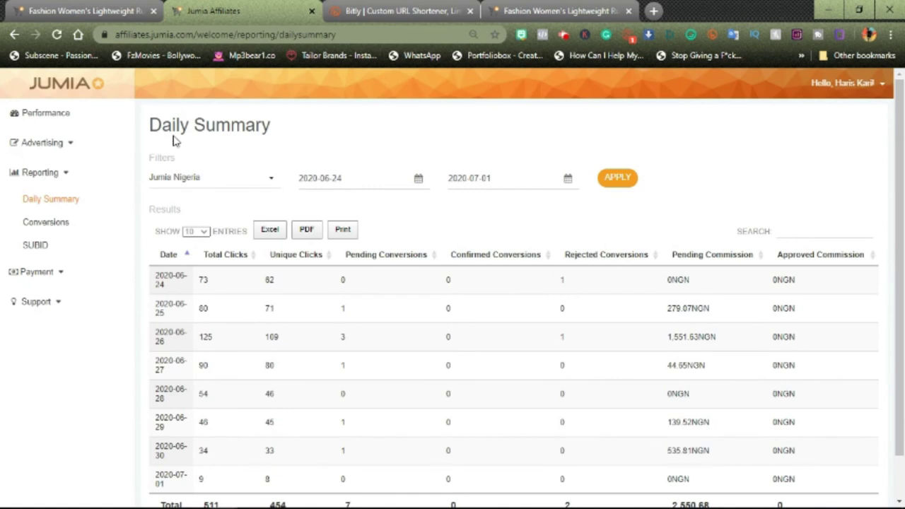
click(14, 35)
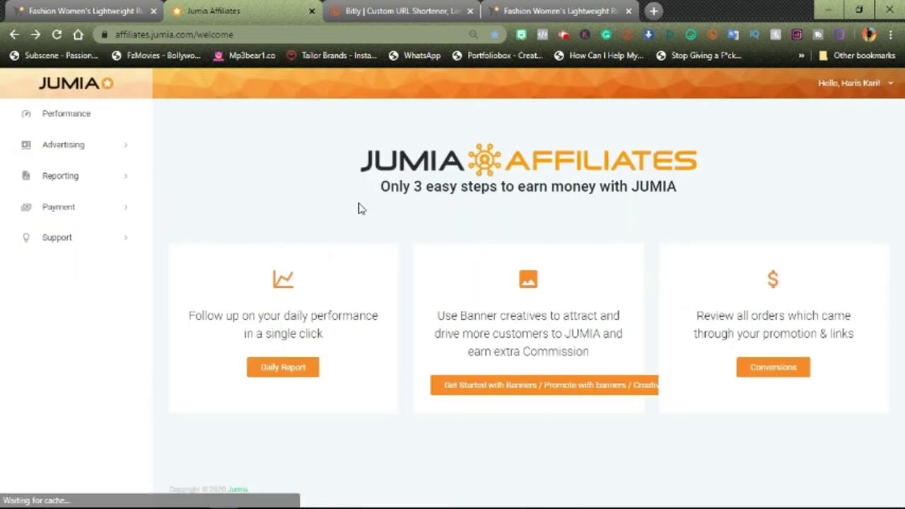
Open the Banner Generator from the home page, browse the banner categories for Jumia Nigeria, and return to the home page
click(552, 397)
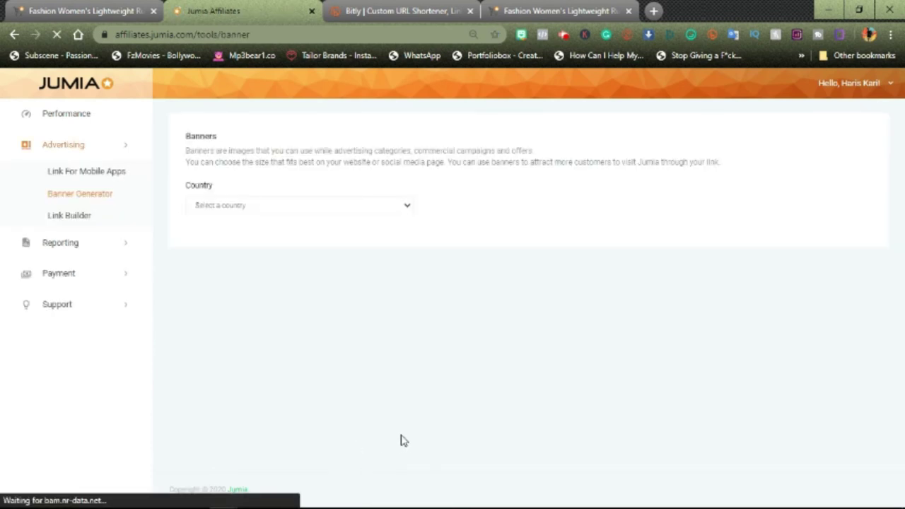
click(406, 212)
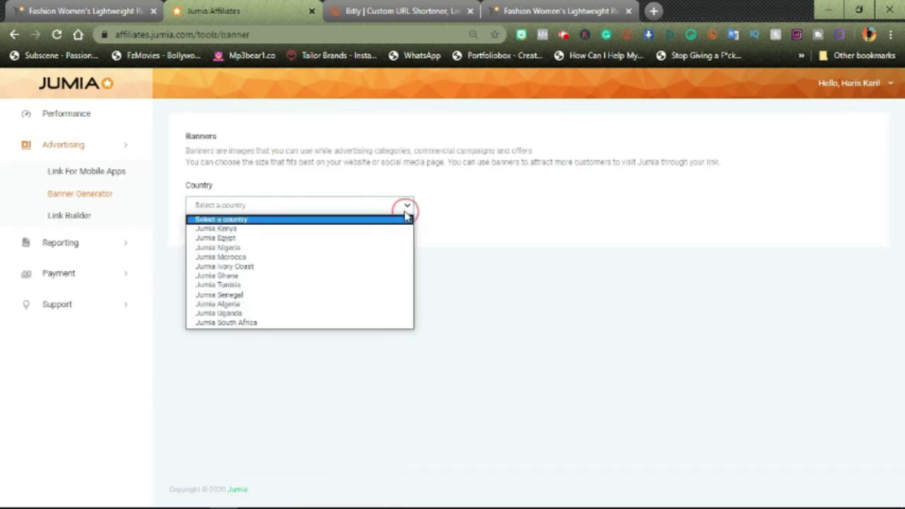
click(334, 249)
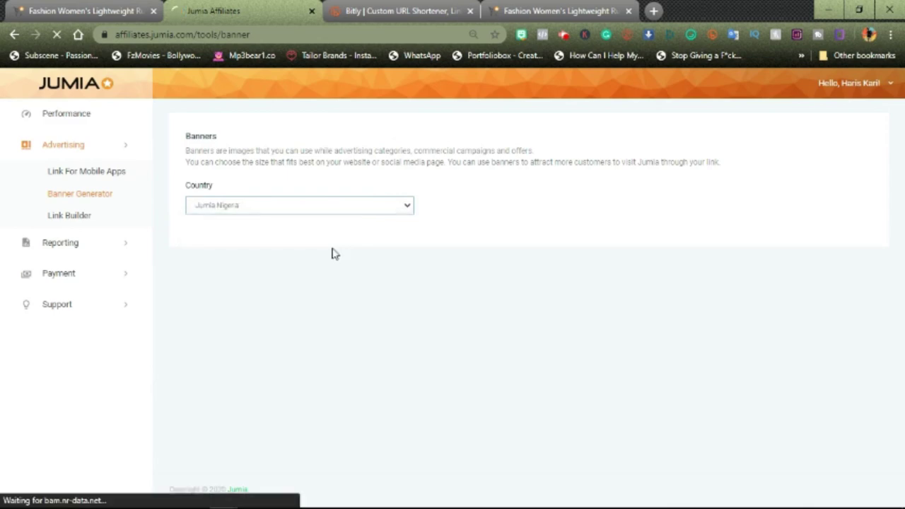
scroll(447, 275, down, 3)
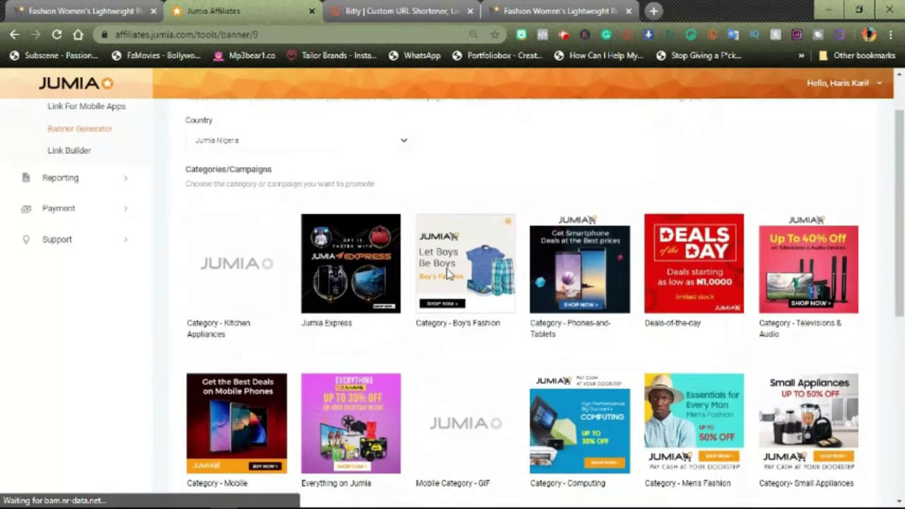
scroll(447, 275, down, 2)
scroll(447, 275, up, 4)
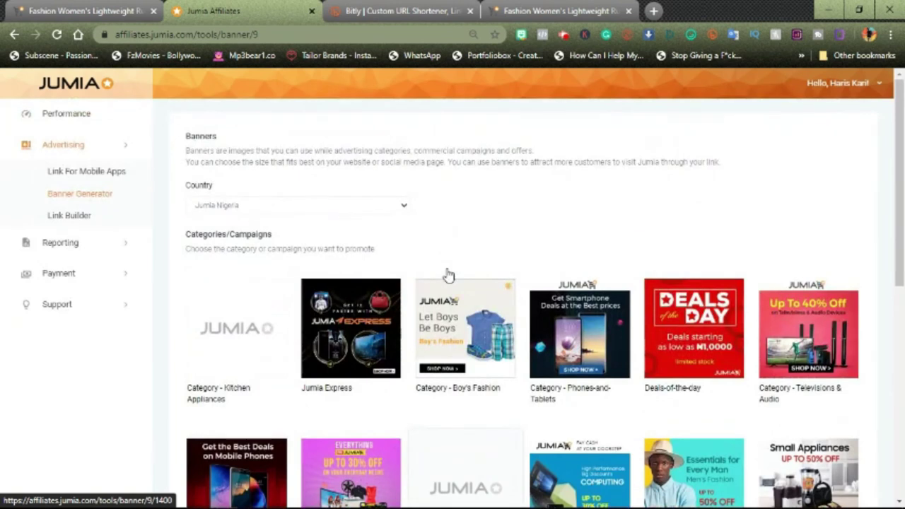
click(14, 35)
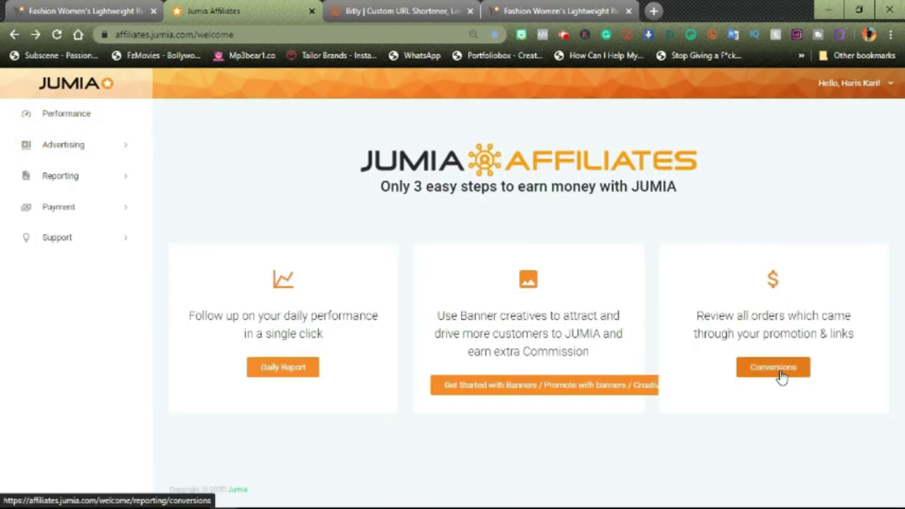
View the Conversions report of orders from promotions and links, and go back to the affiliate home page
click(781, 376)
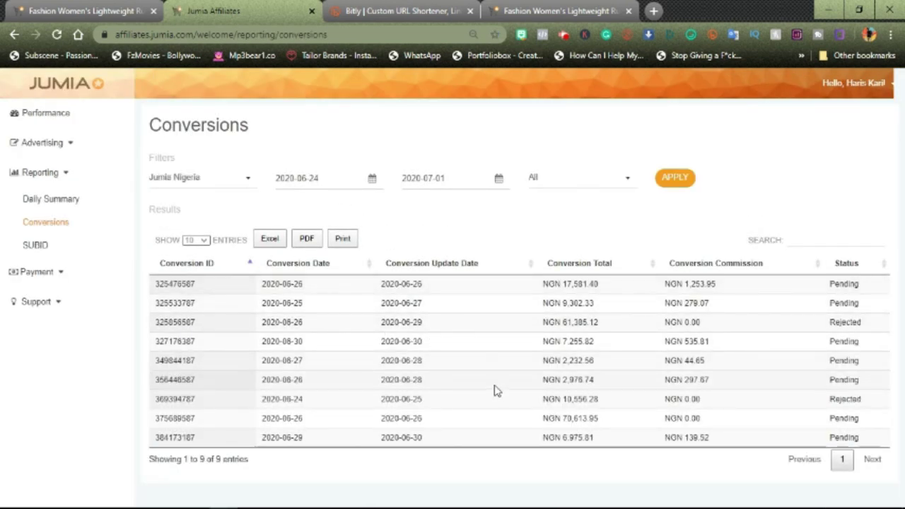
click(14, 36)
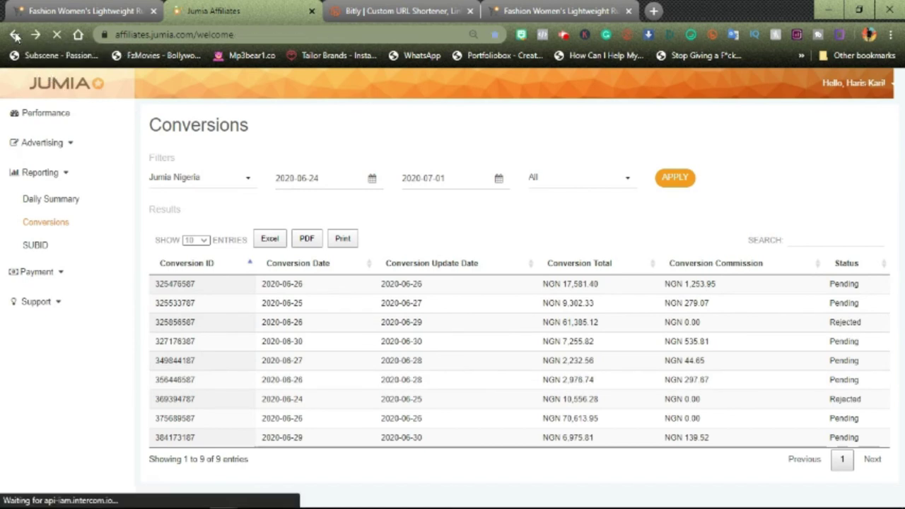